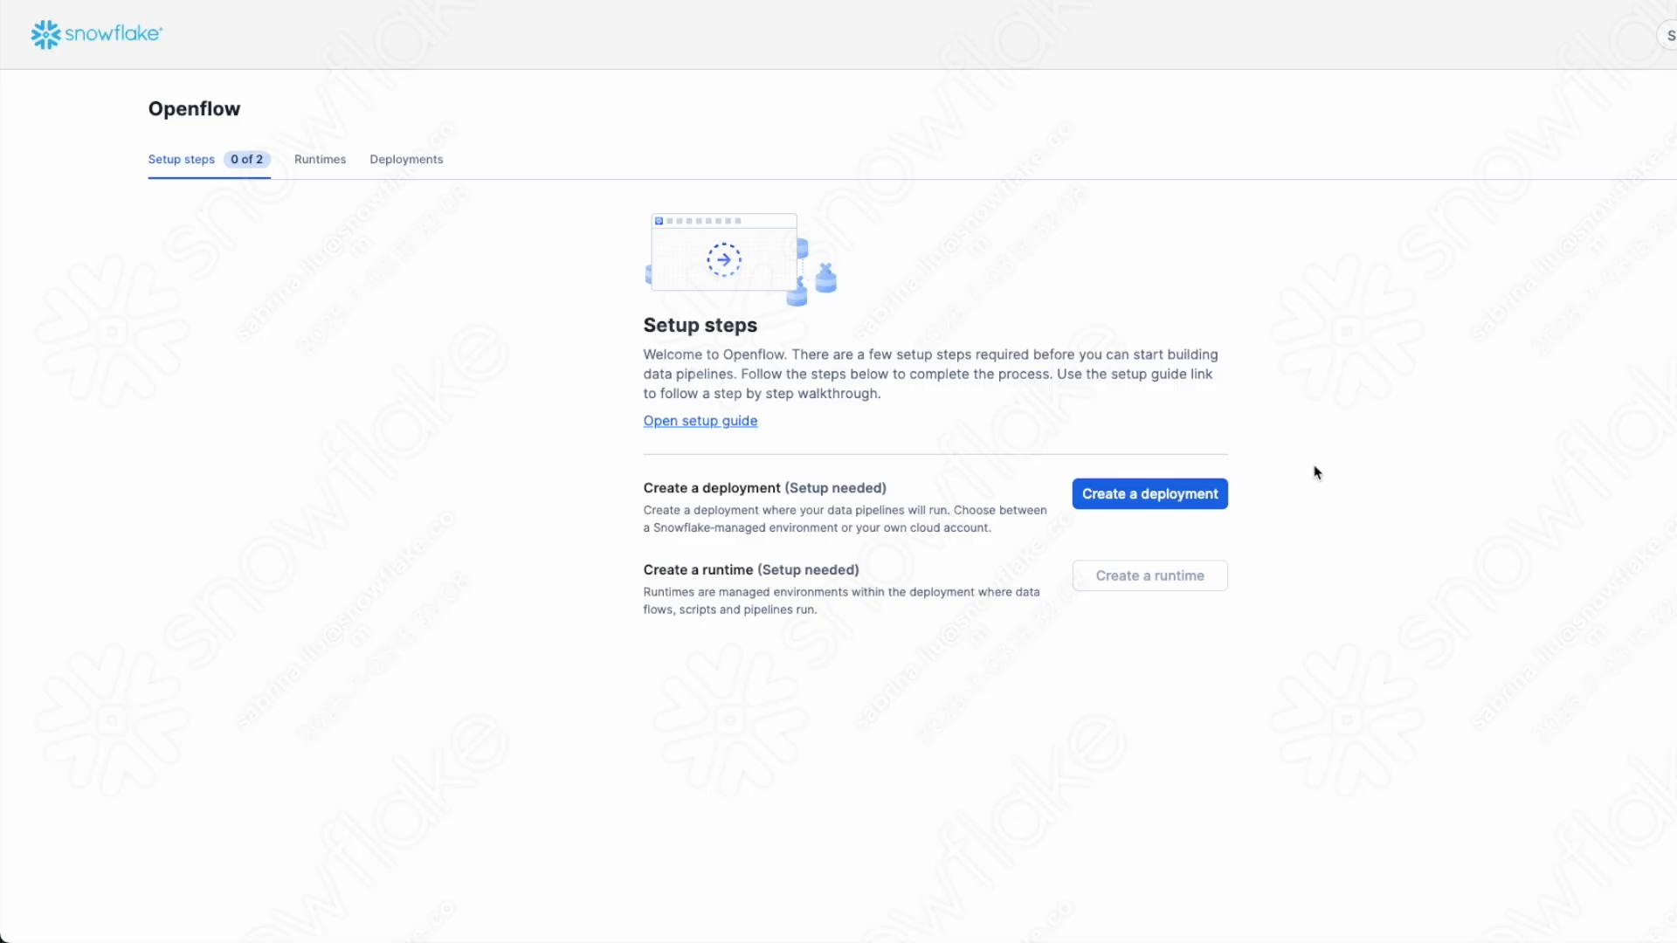
Create an Openflow deployment located on Amazon Web Services and name it openflow-demo
left_click(1190, 503)
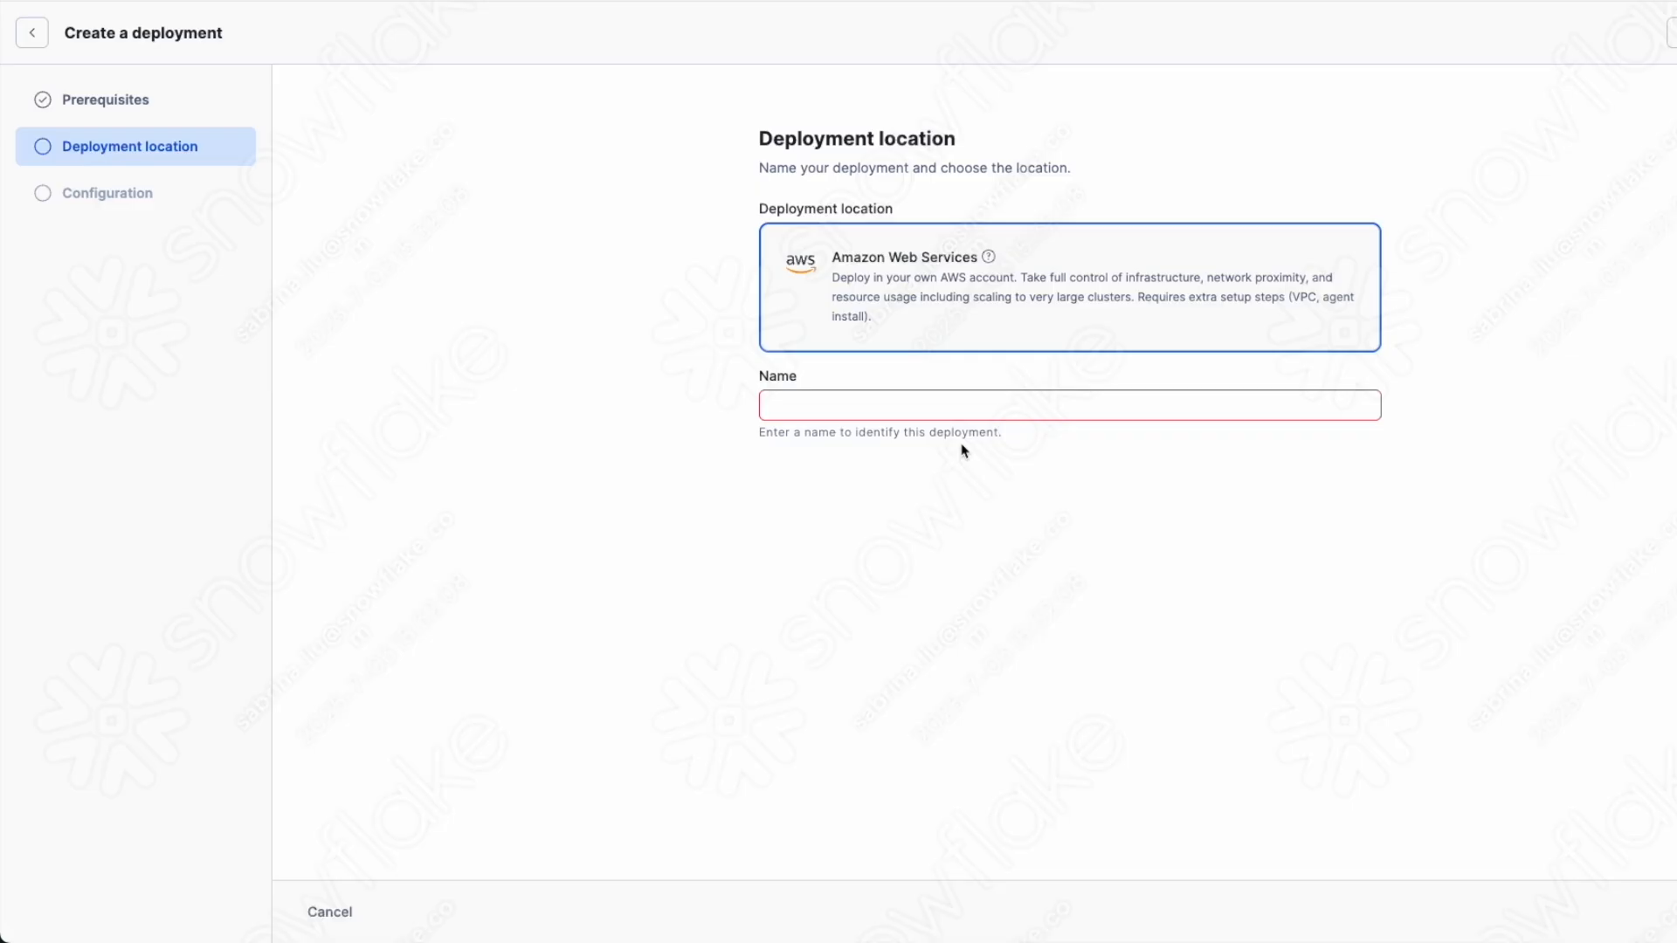
left_click(942, 410)
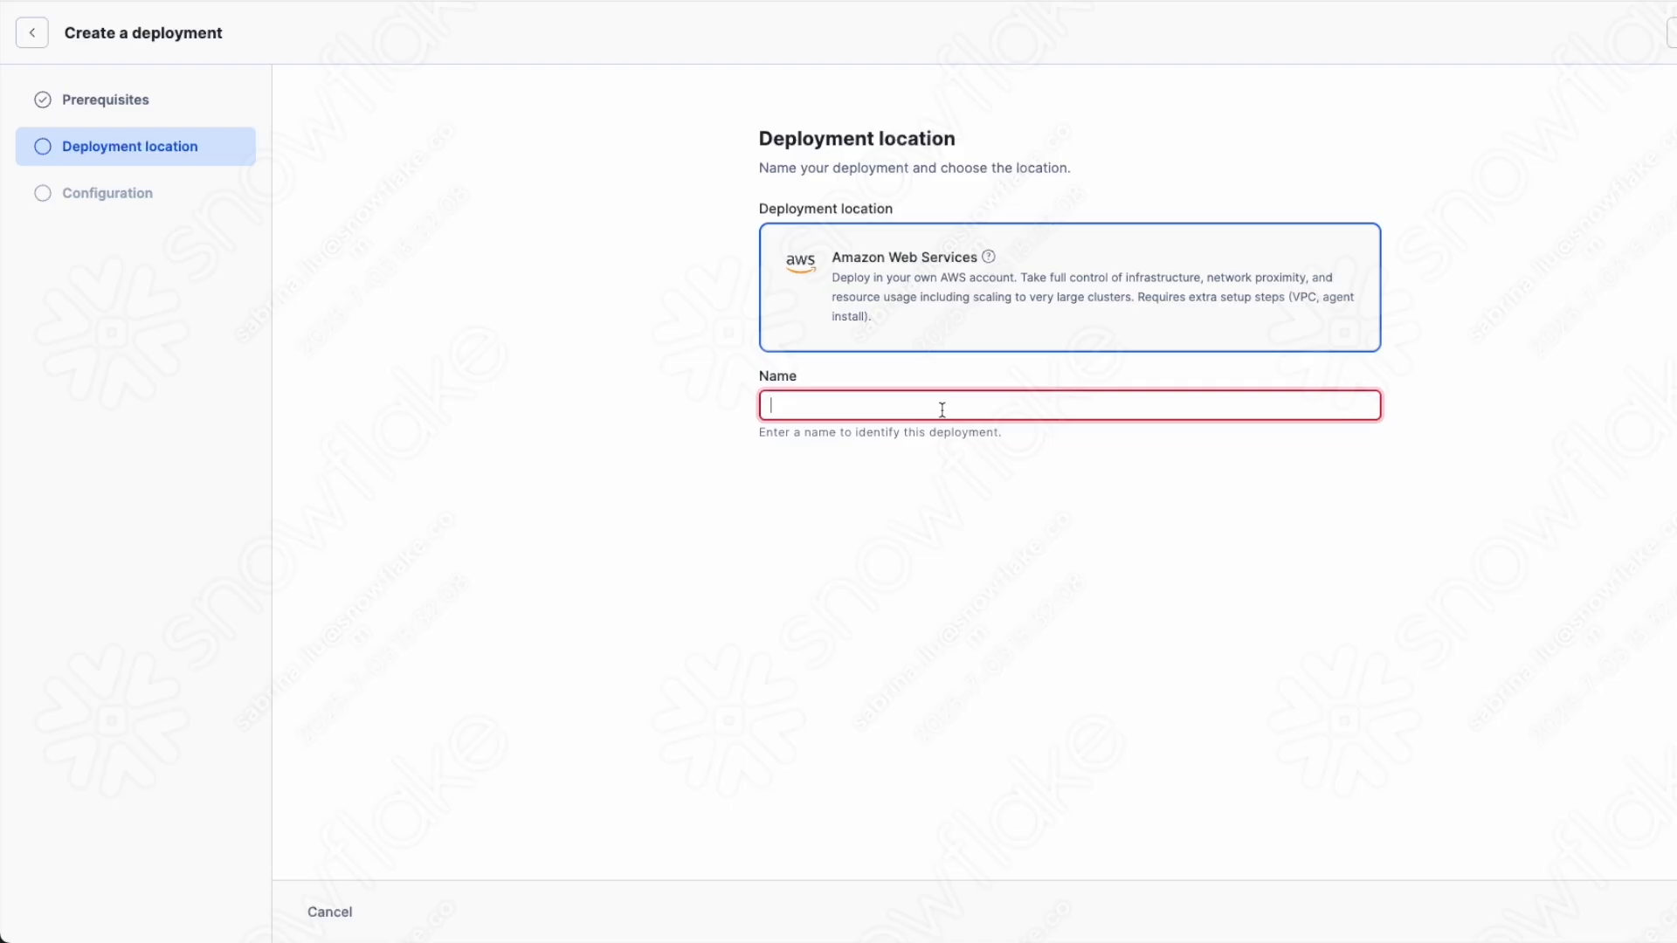
type("openflowp")
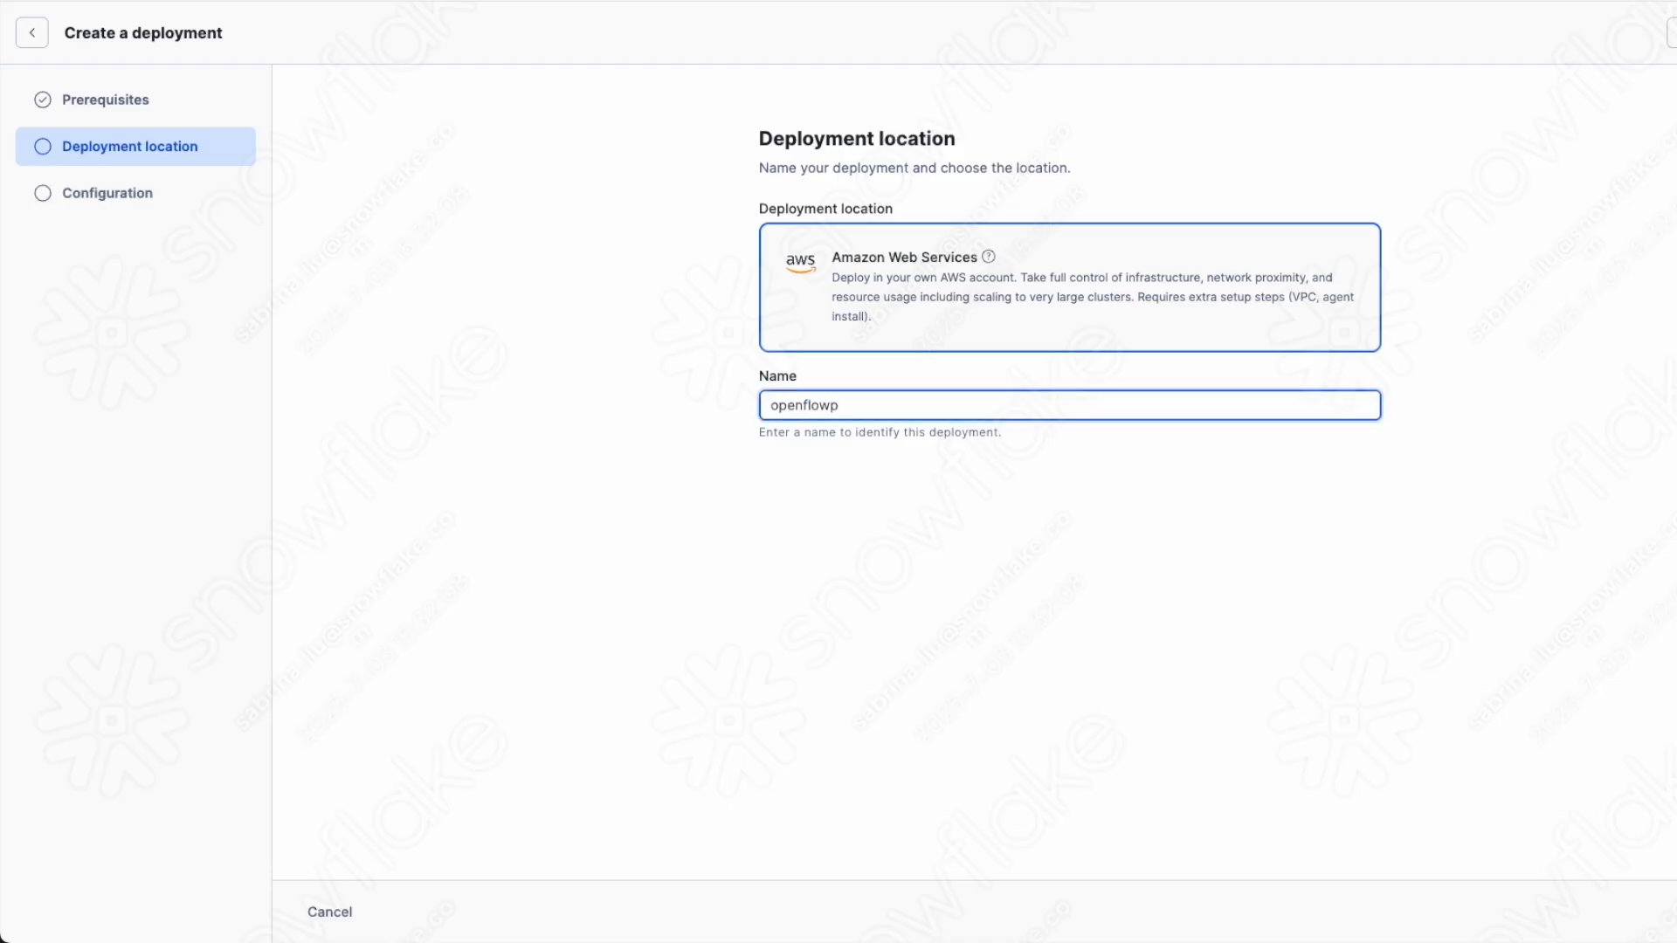
key("BackSpace")
type("-demo")
left_click(1674, 912)
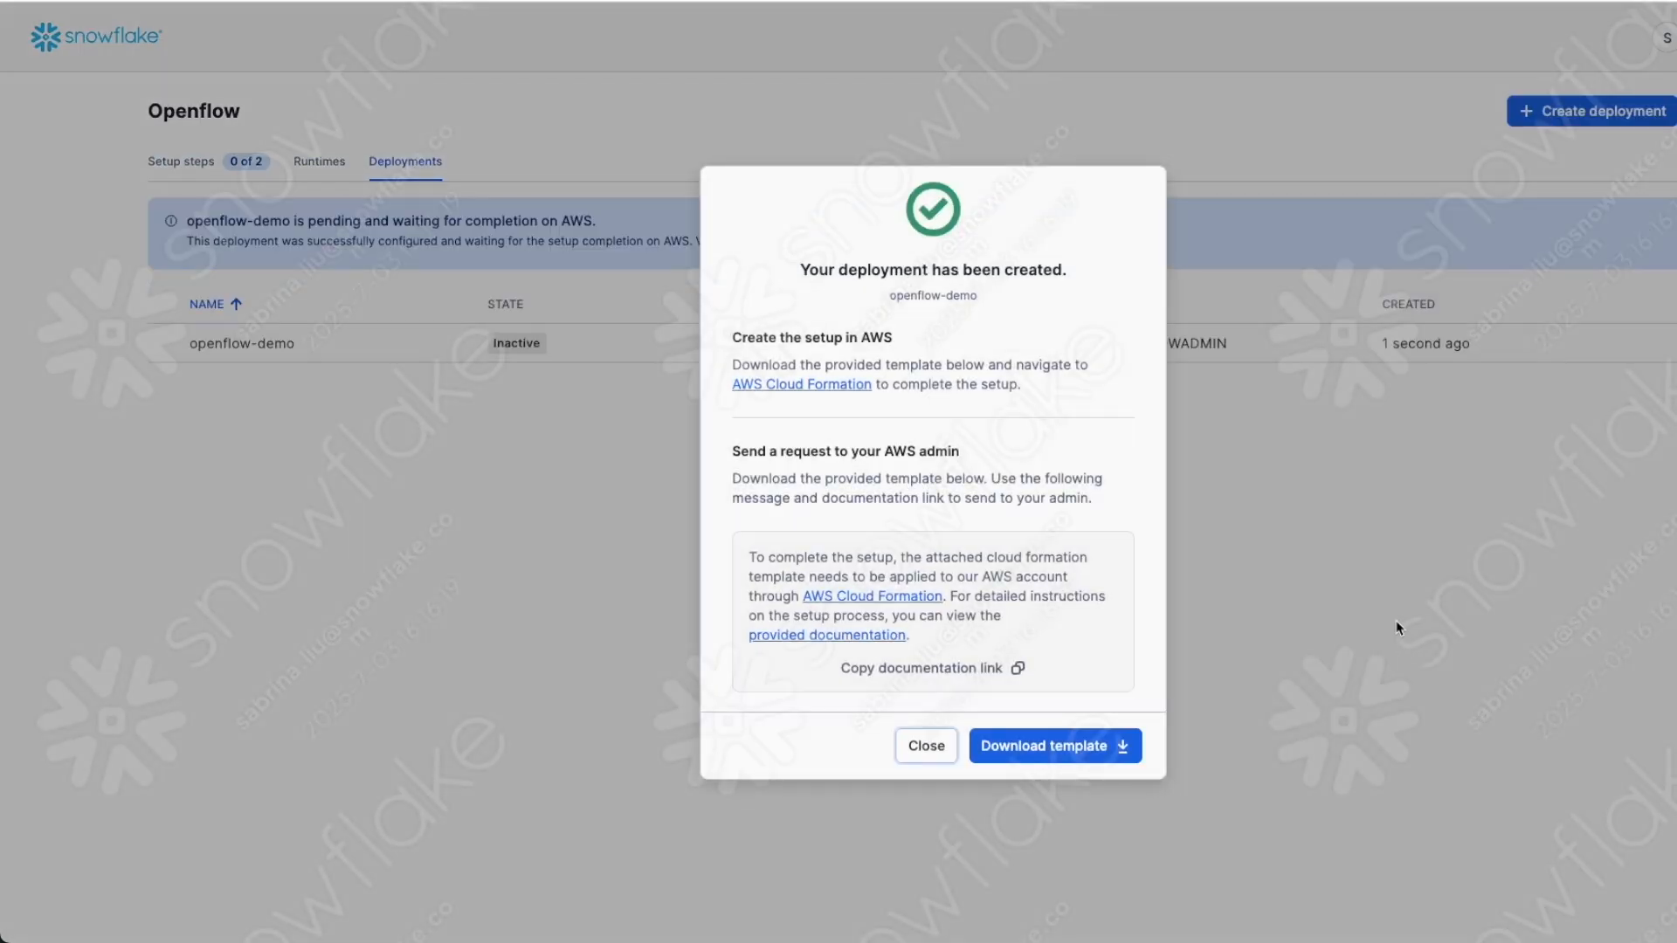
Download the CloudFormation template for the openflow-demo deployment and dismiss the deployment confirmation
left_click(1055, 749)
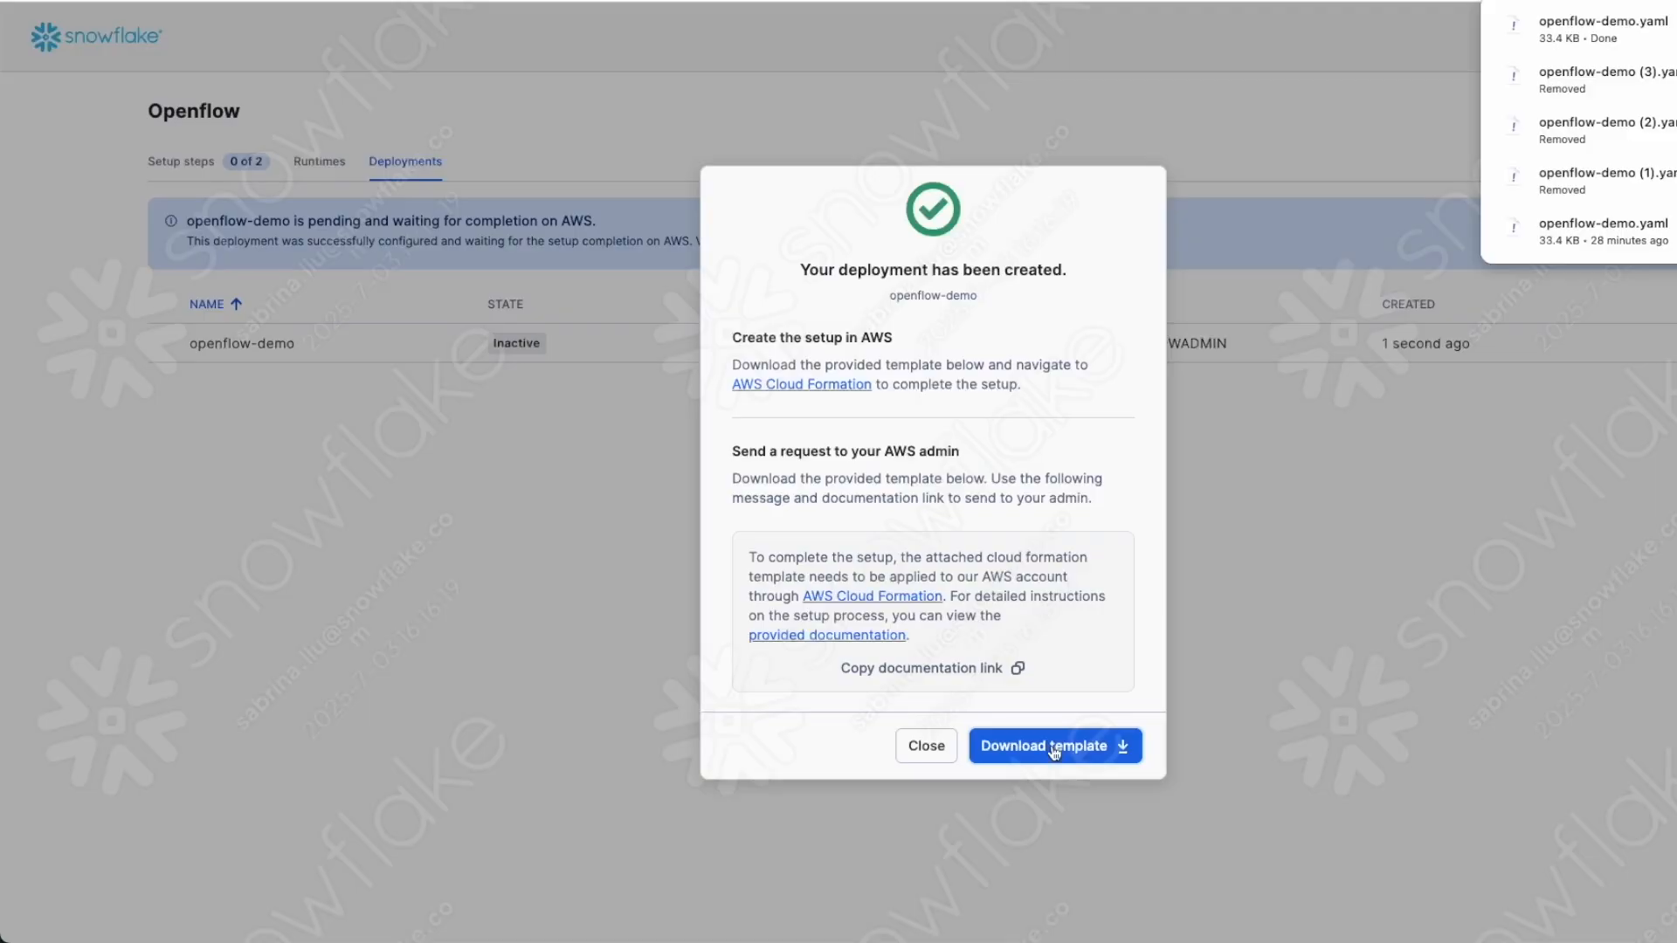
left_click(926, 746)
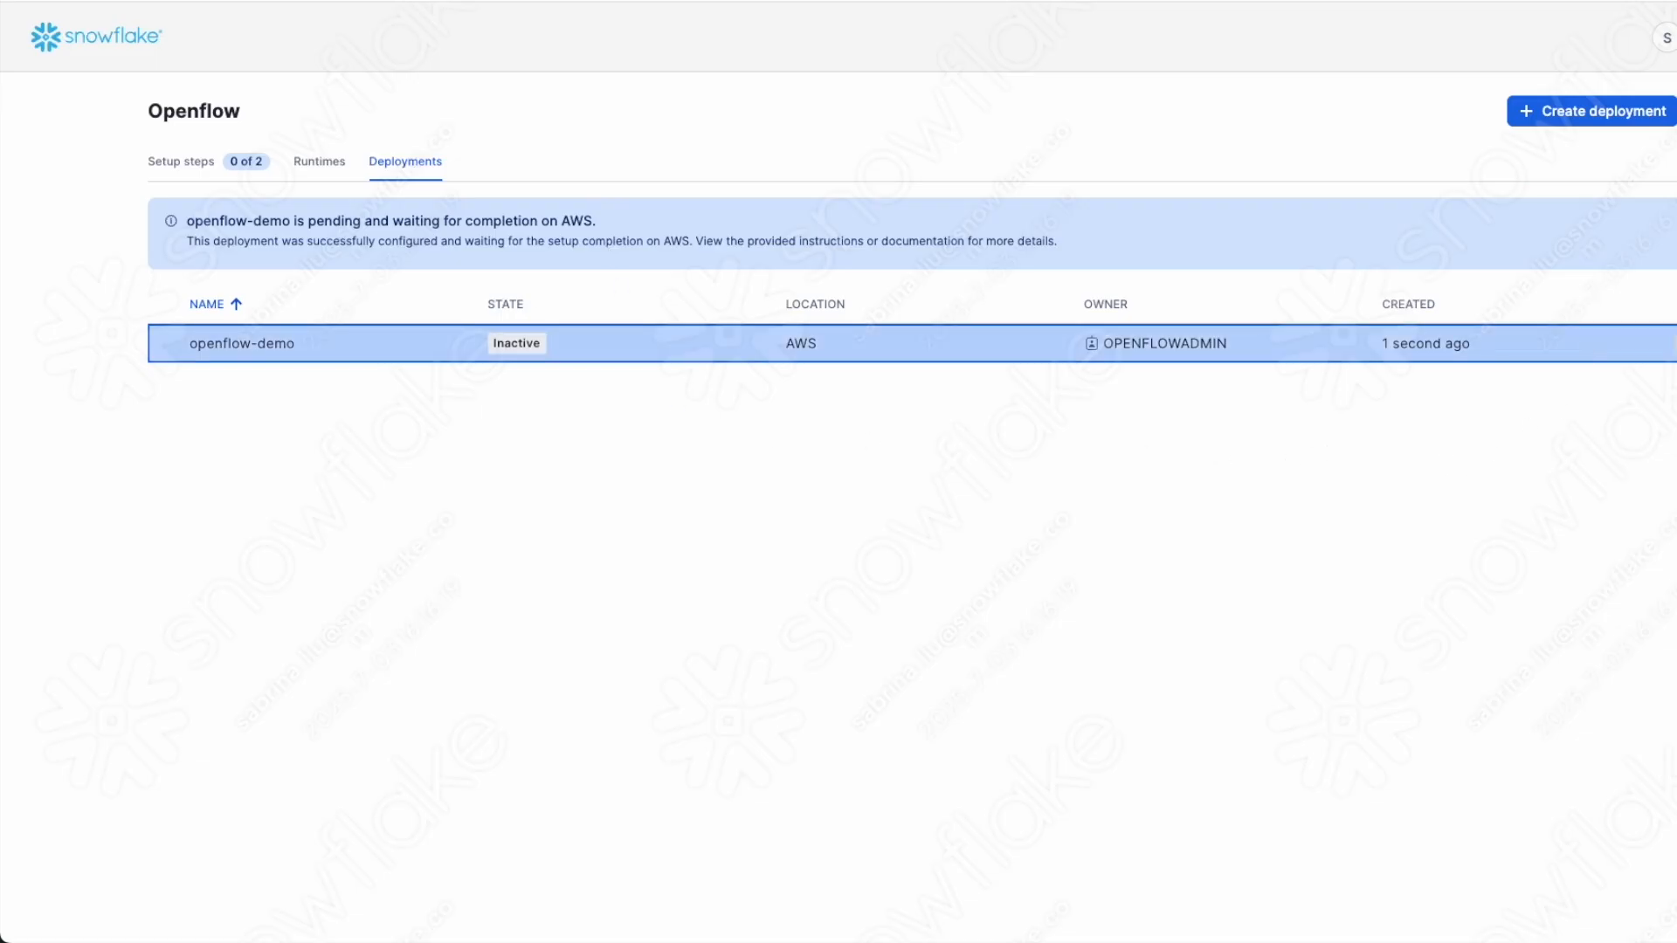
left_click(1670, 344)
left_click(1616, 515)
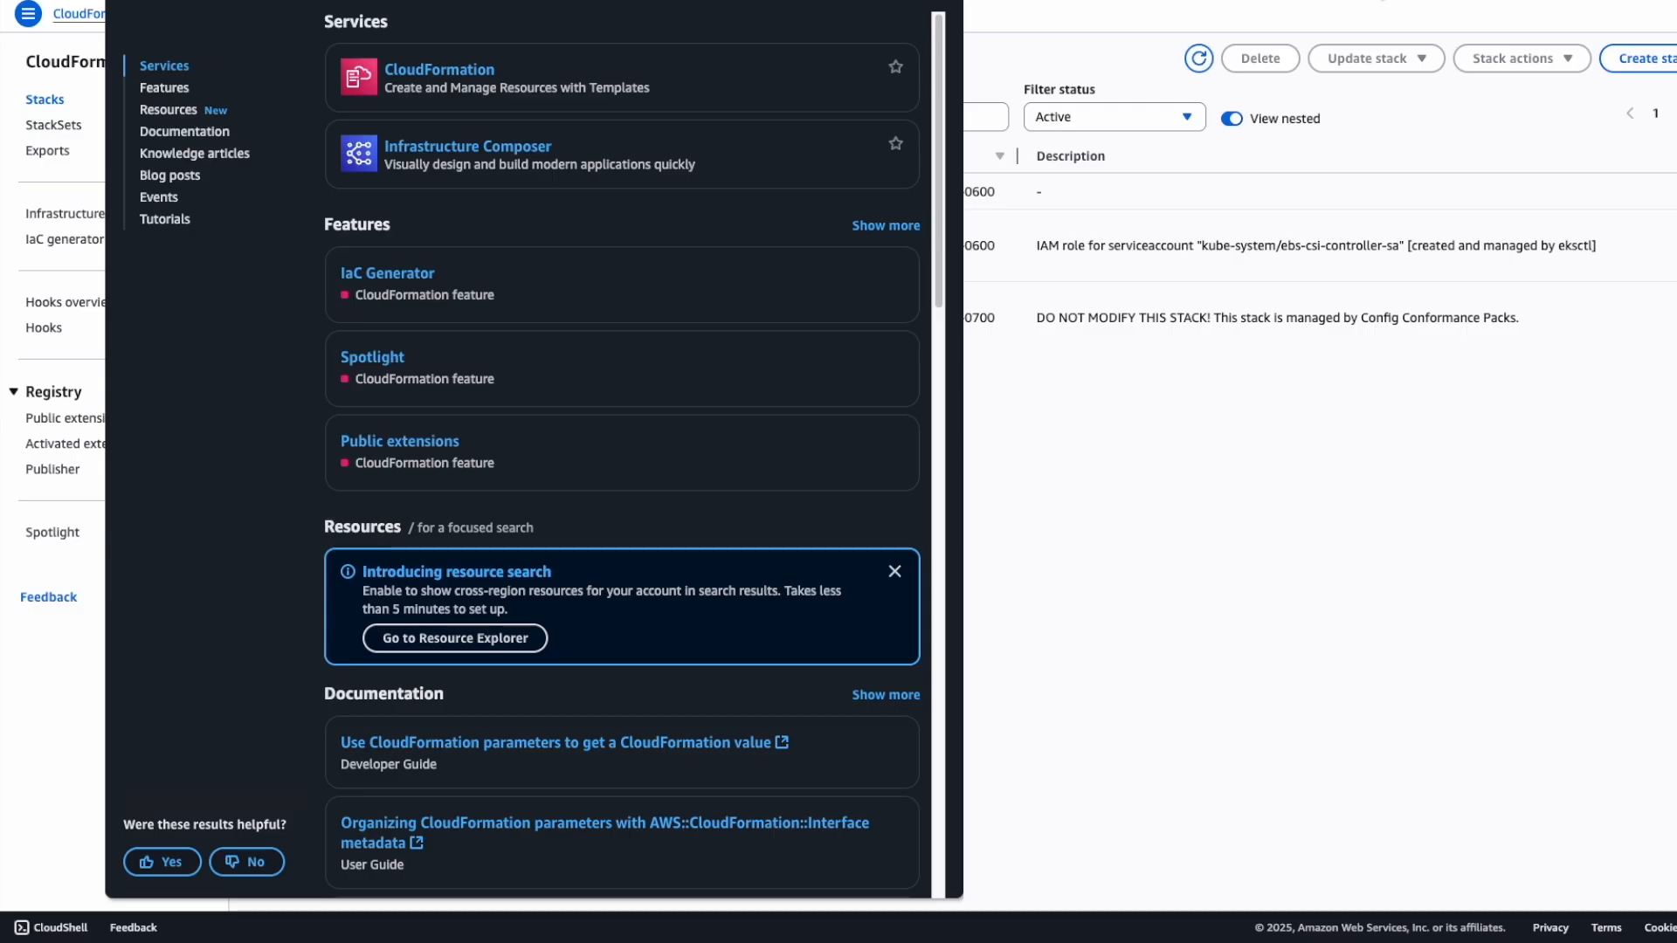
In AWS CloudFormation, start a stack with new resources (standard) from the uploaded template file openflow-demo.yaml
left_click(452, 77)
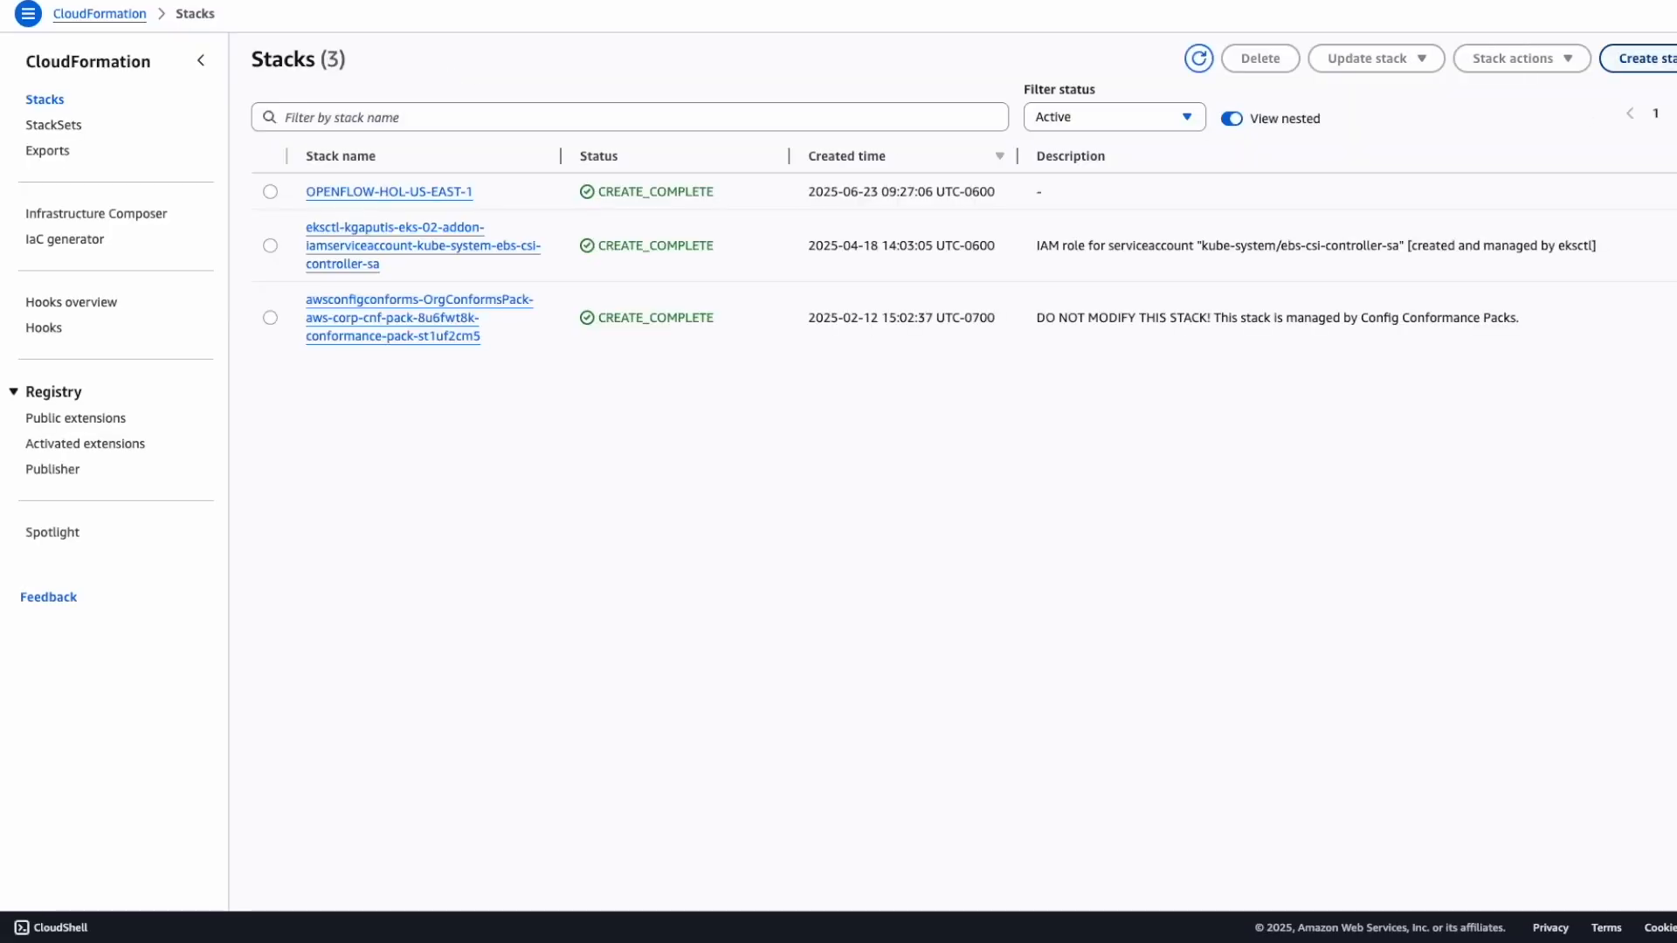
left_click(1643, 58)
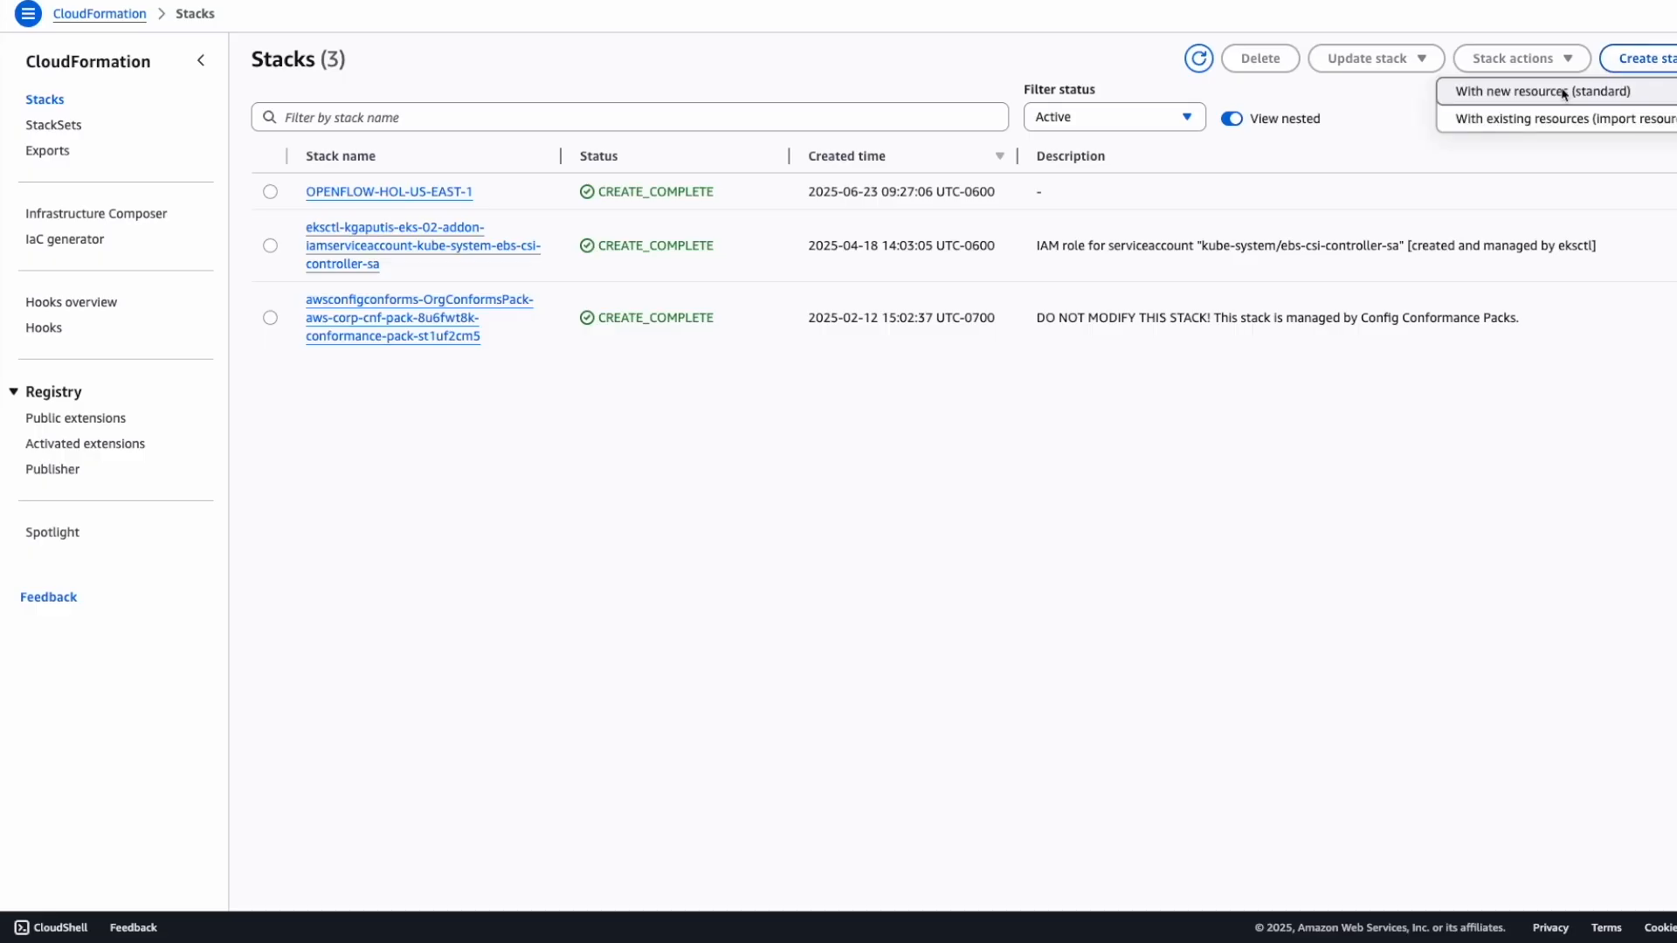
left_click(1531, 92)
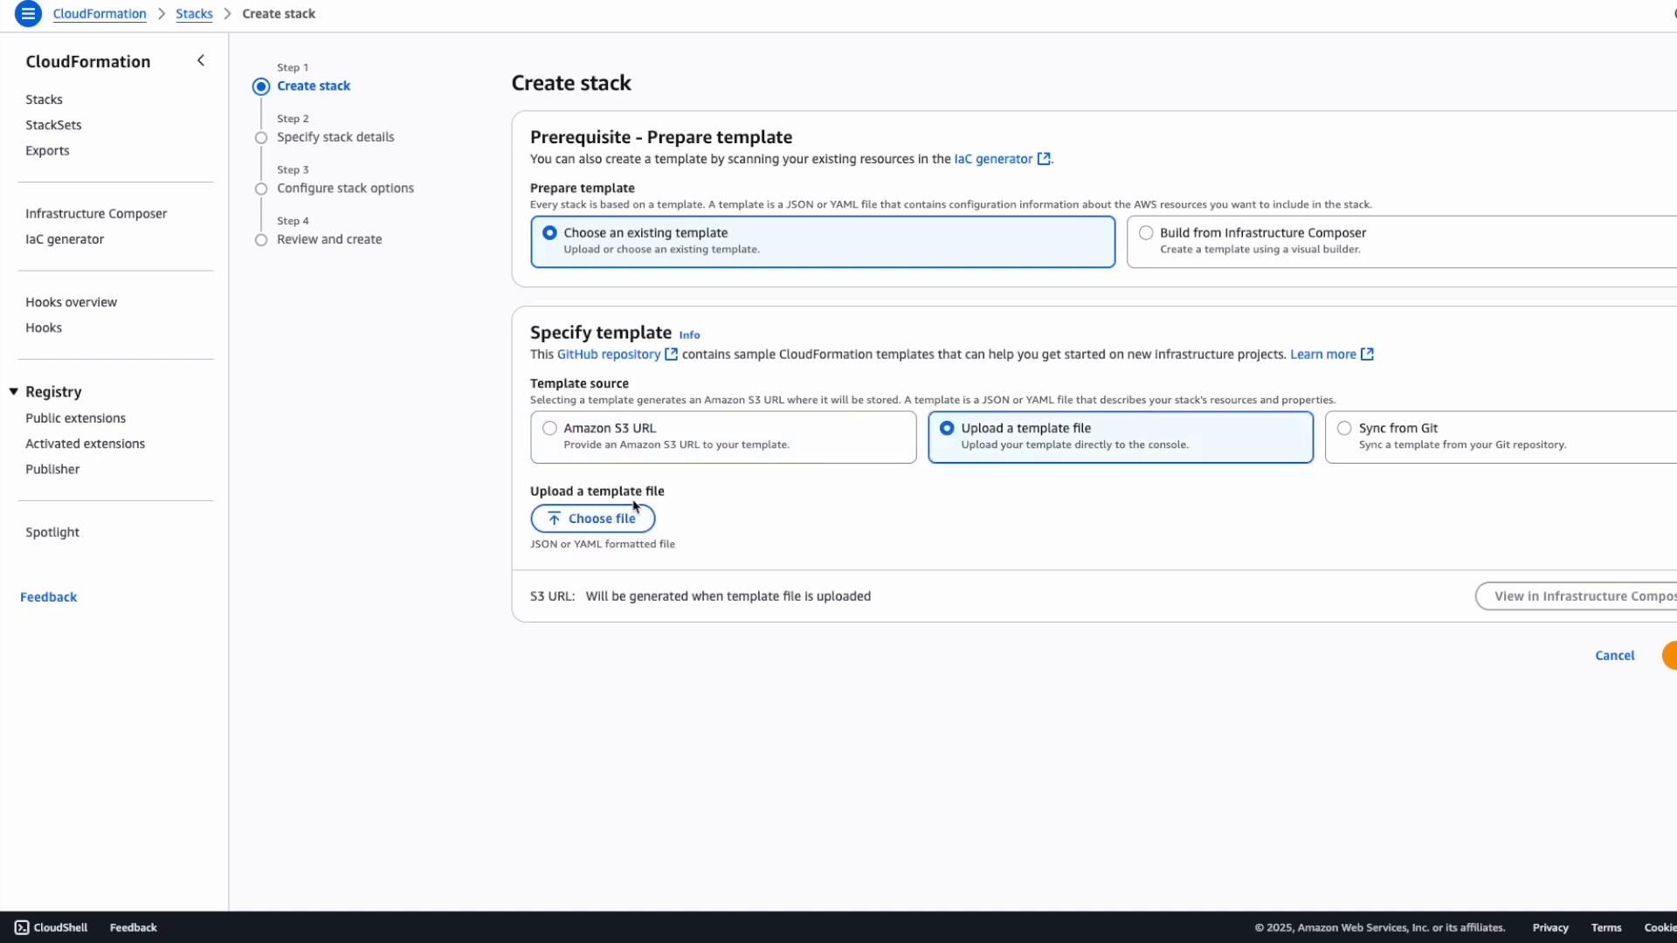
left_click(609, 519)
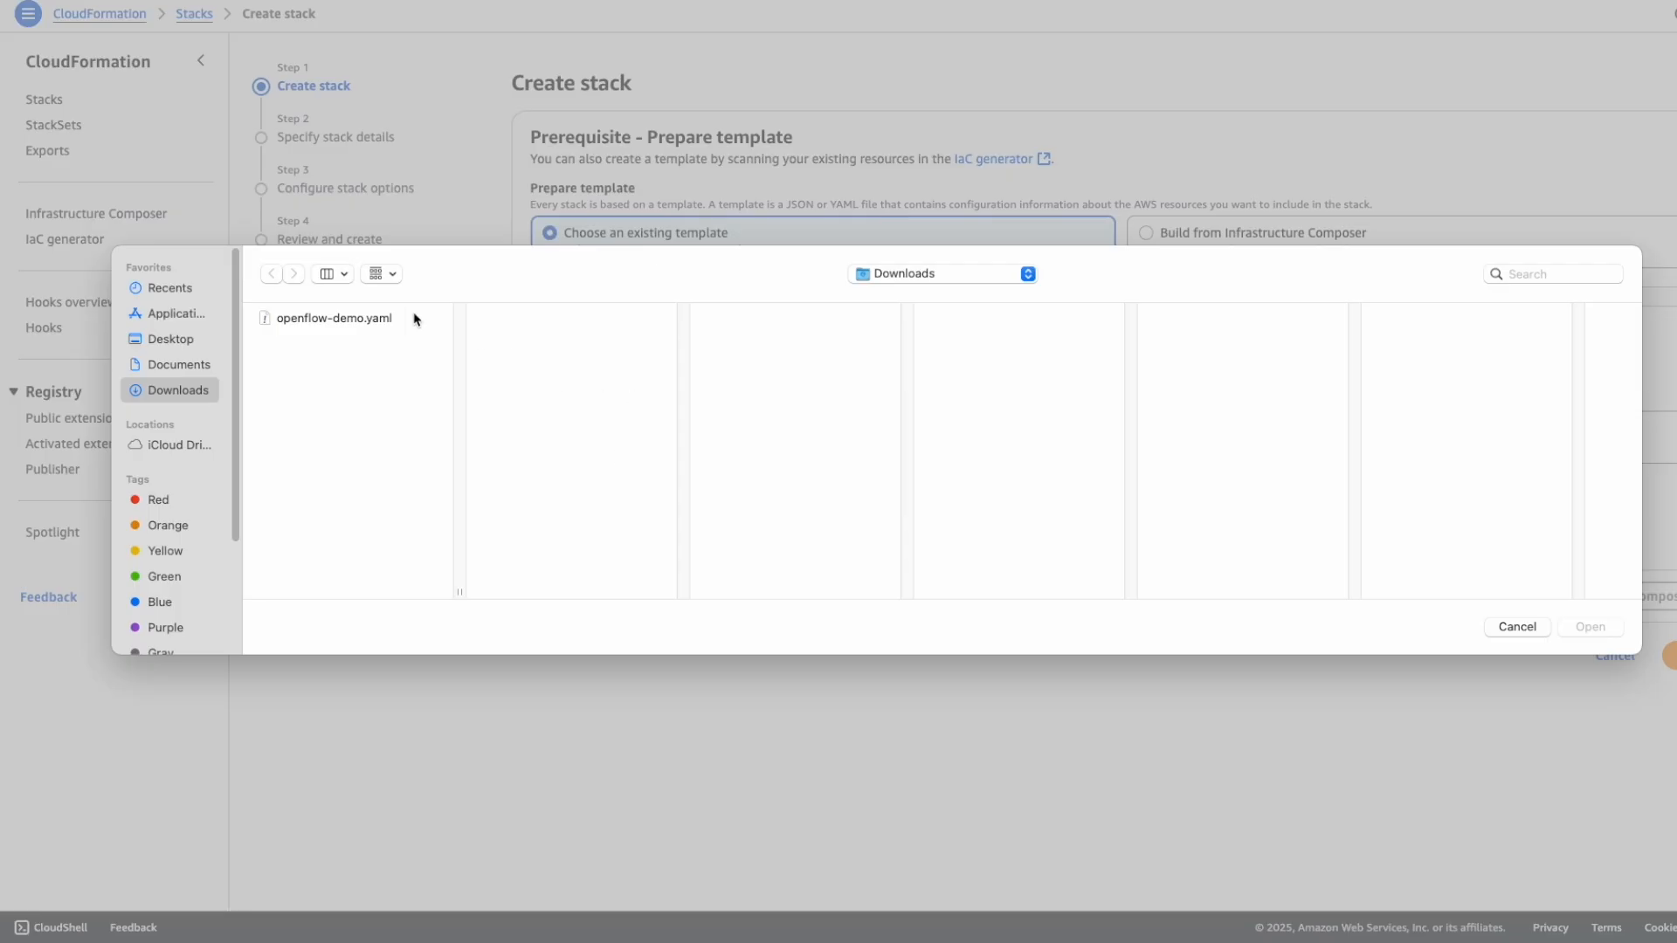
left_click(356, 318)
left_click(1591, 630)
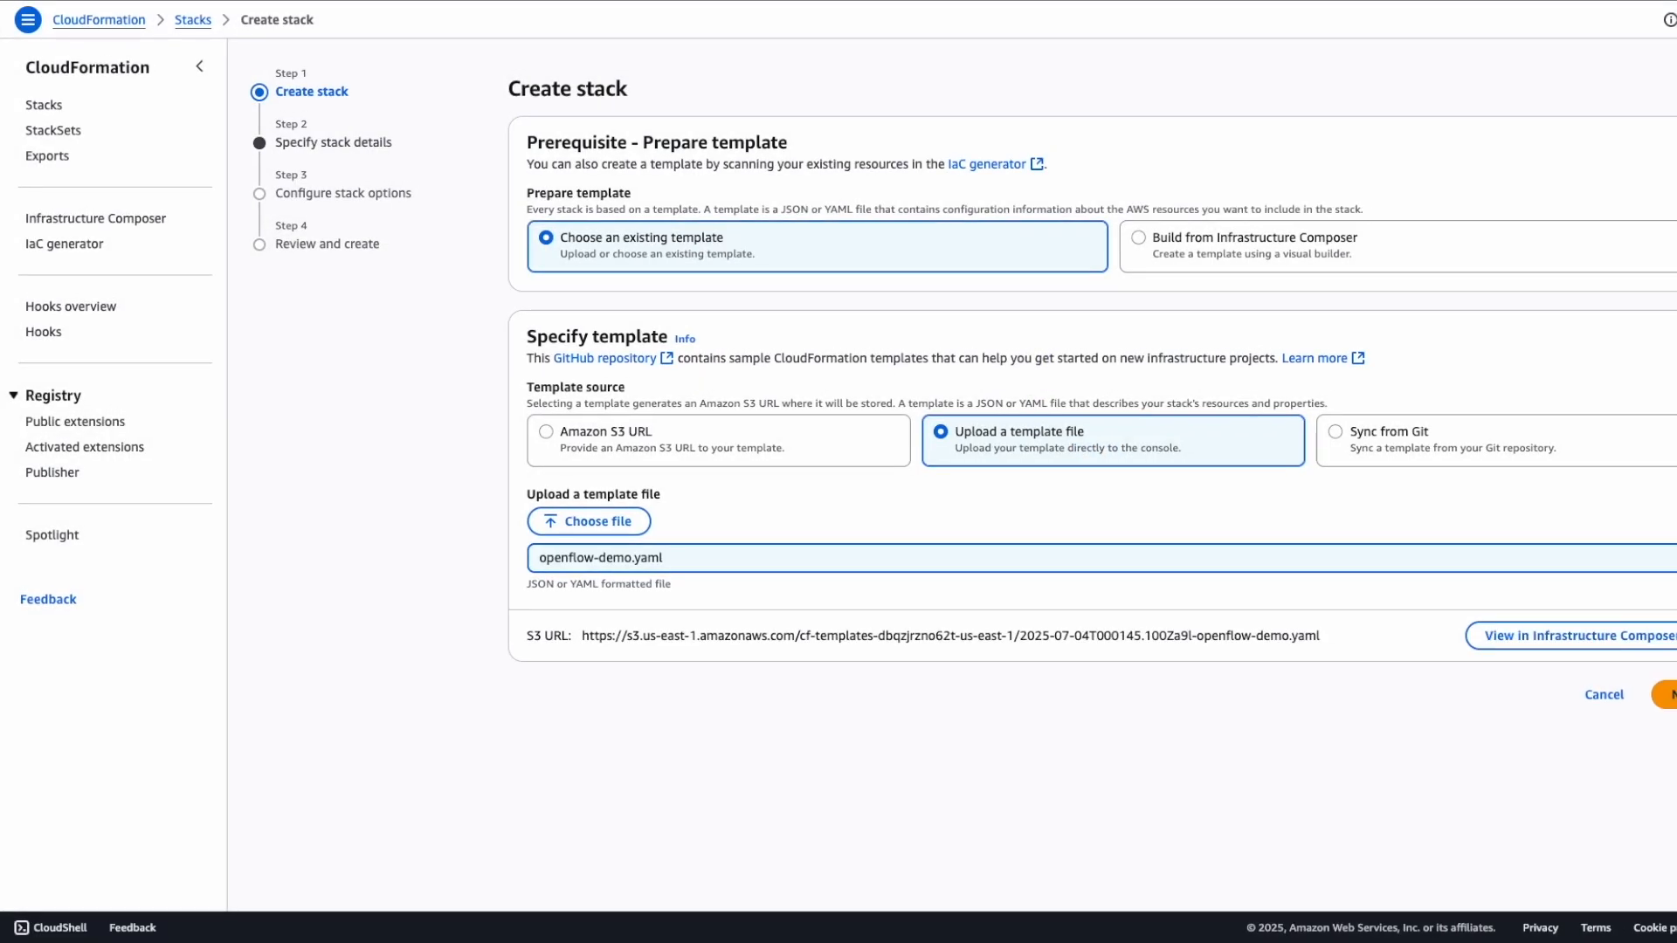
left_click(1656, 695)
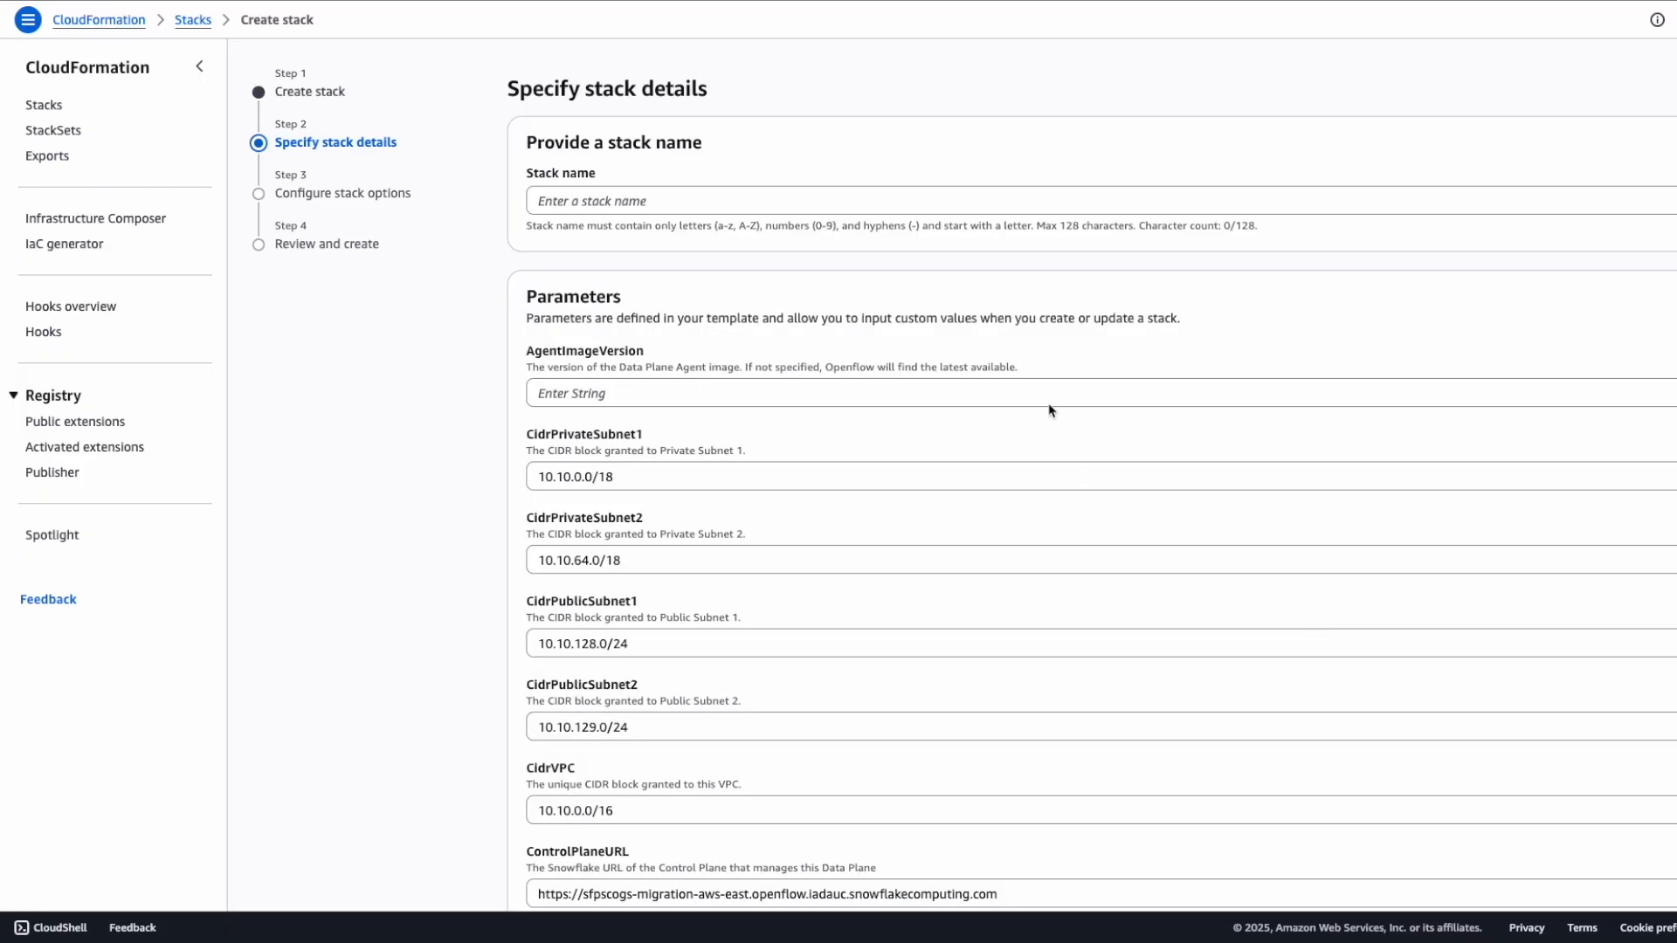
Name the stack openflow-demo, keep the default parameters and continue to the stack options
left_click(771, 191)
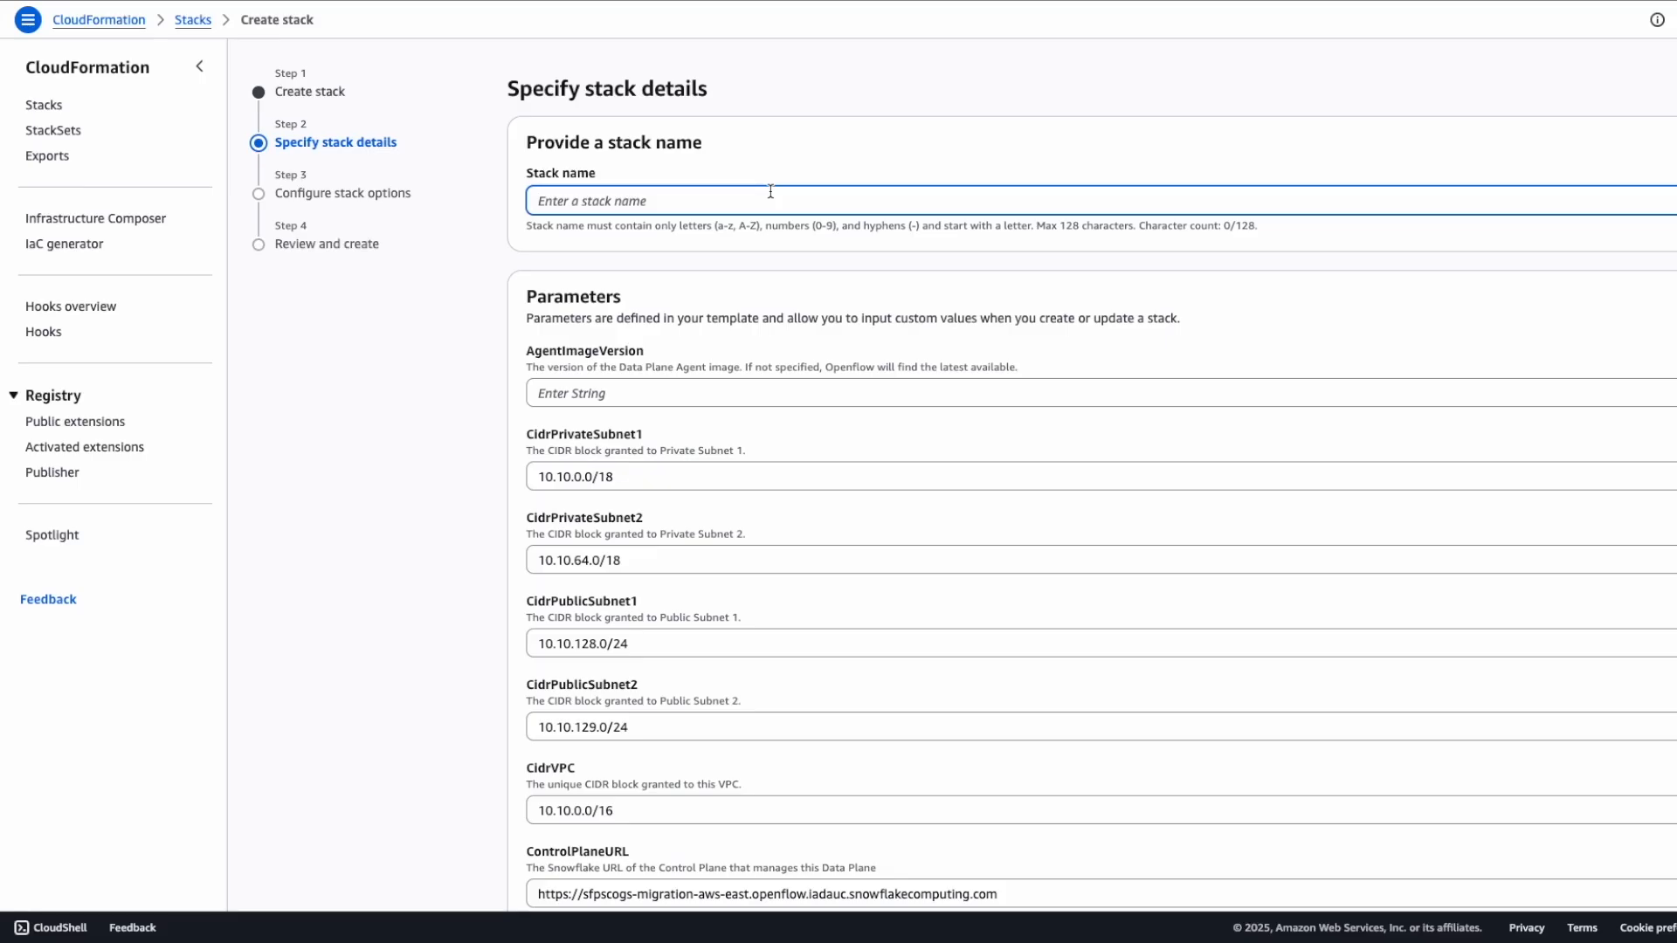
type("openflow-demo")
scroll(1092, 524, "down", 15)
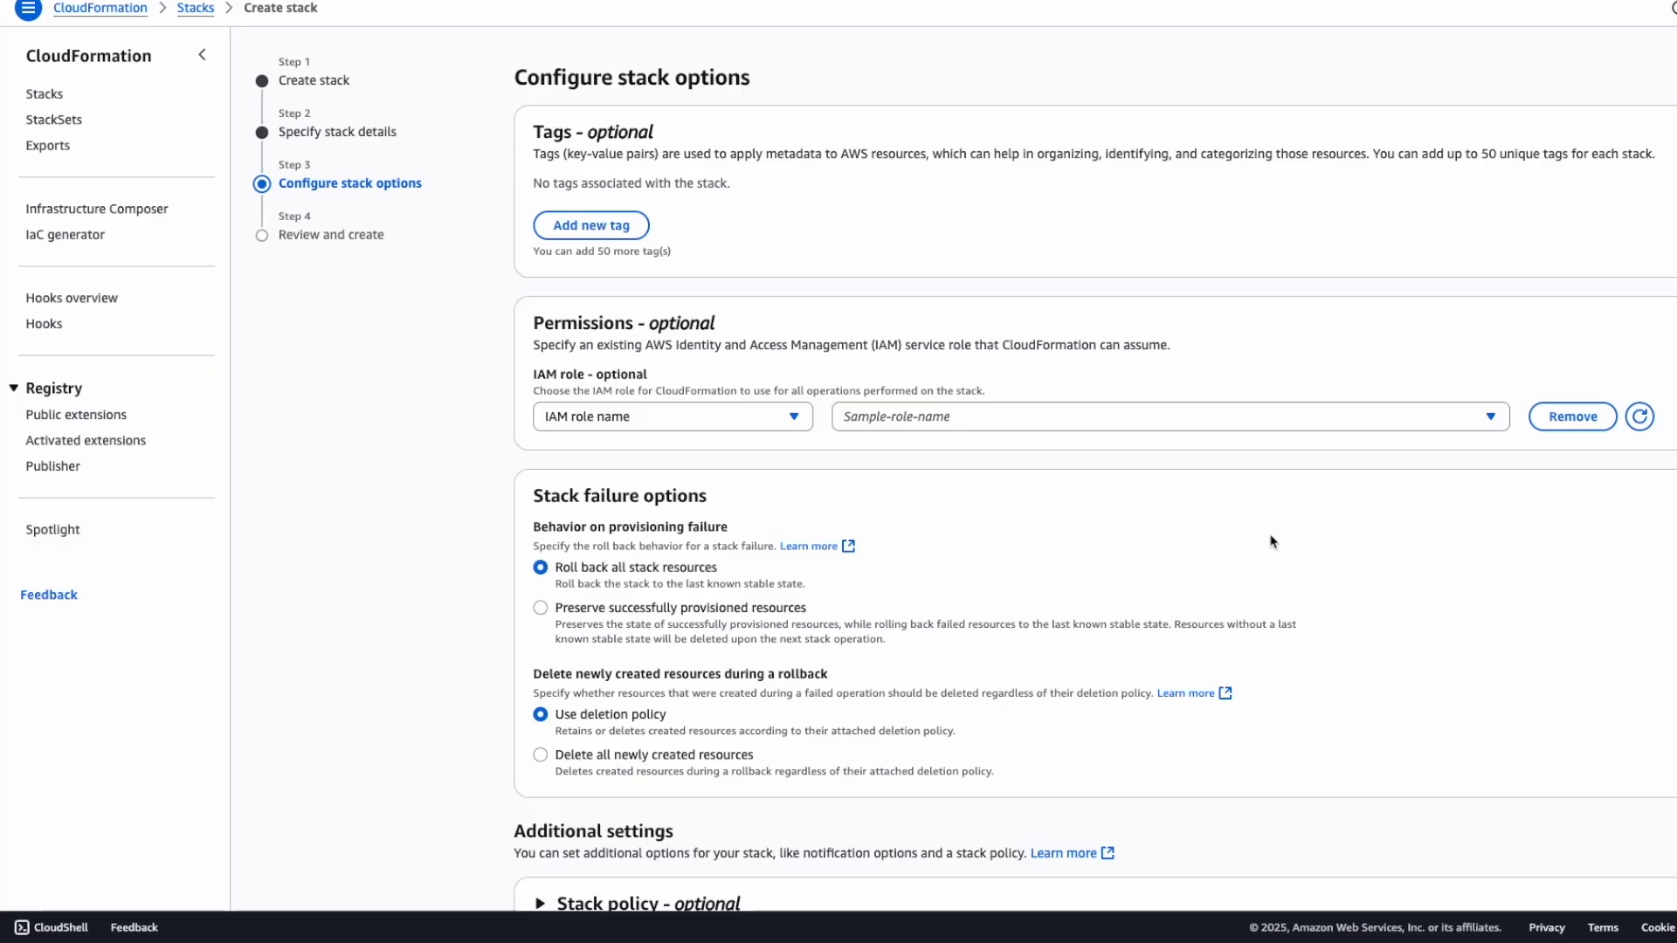
Acknowledge that CloudFormation might create IAM resources with custom names, proceed through the review and submit the stack
scroll(1394, 679, "down", 1)
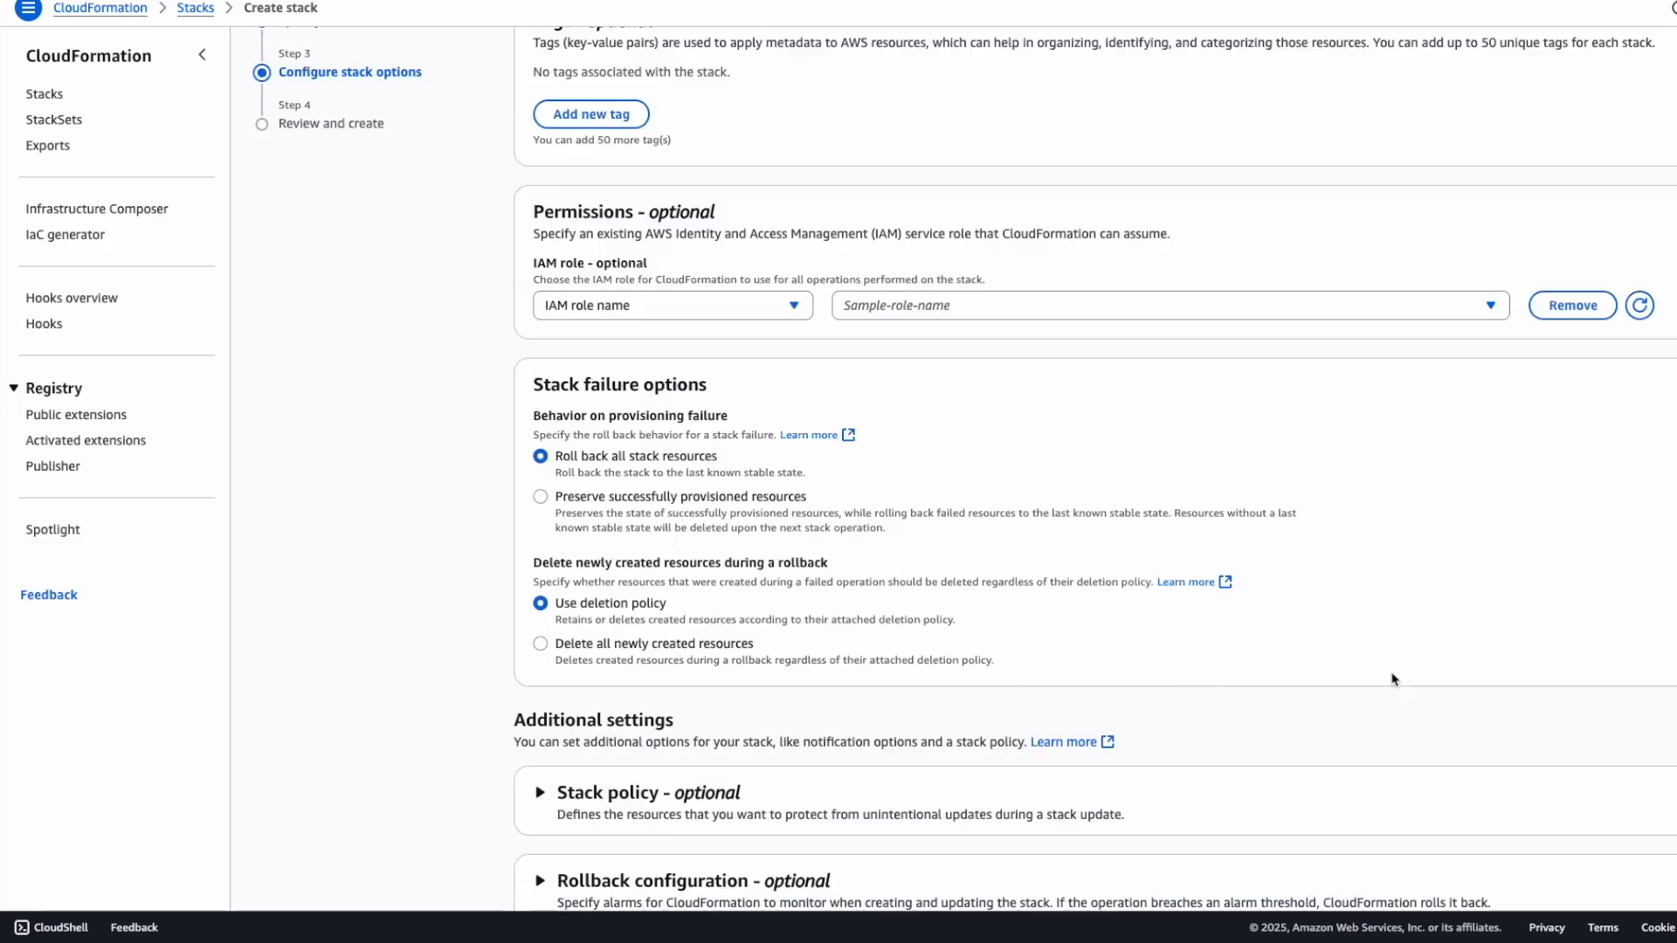
scroll(1394, 679, "down", 5)
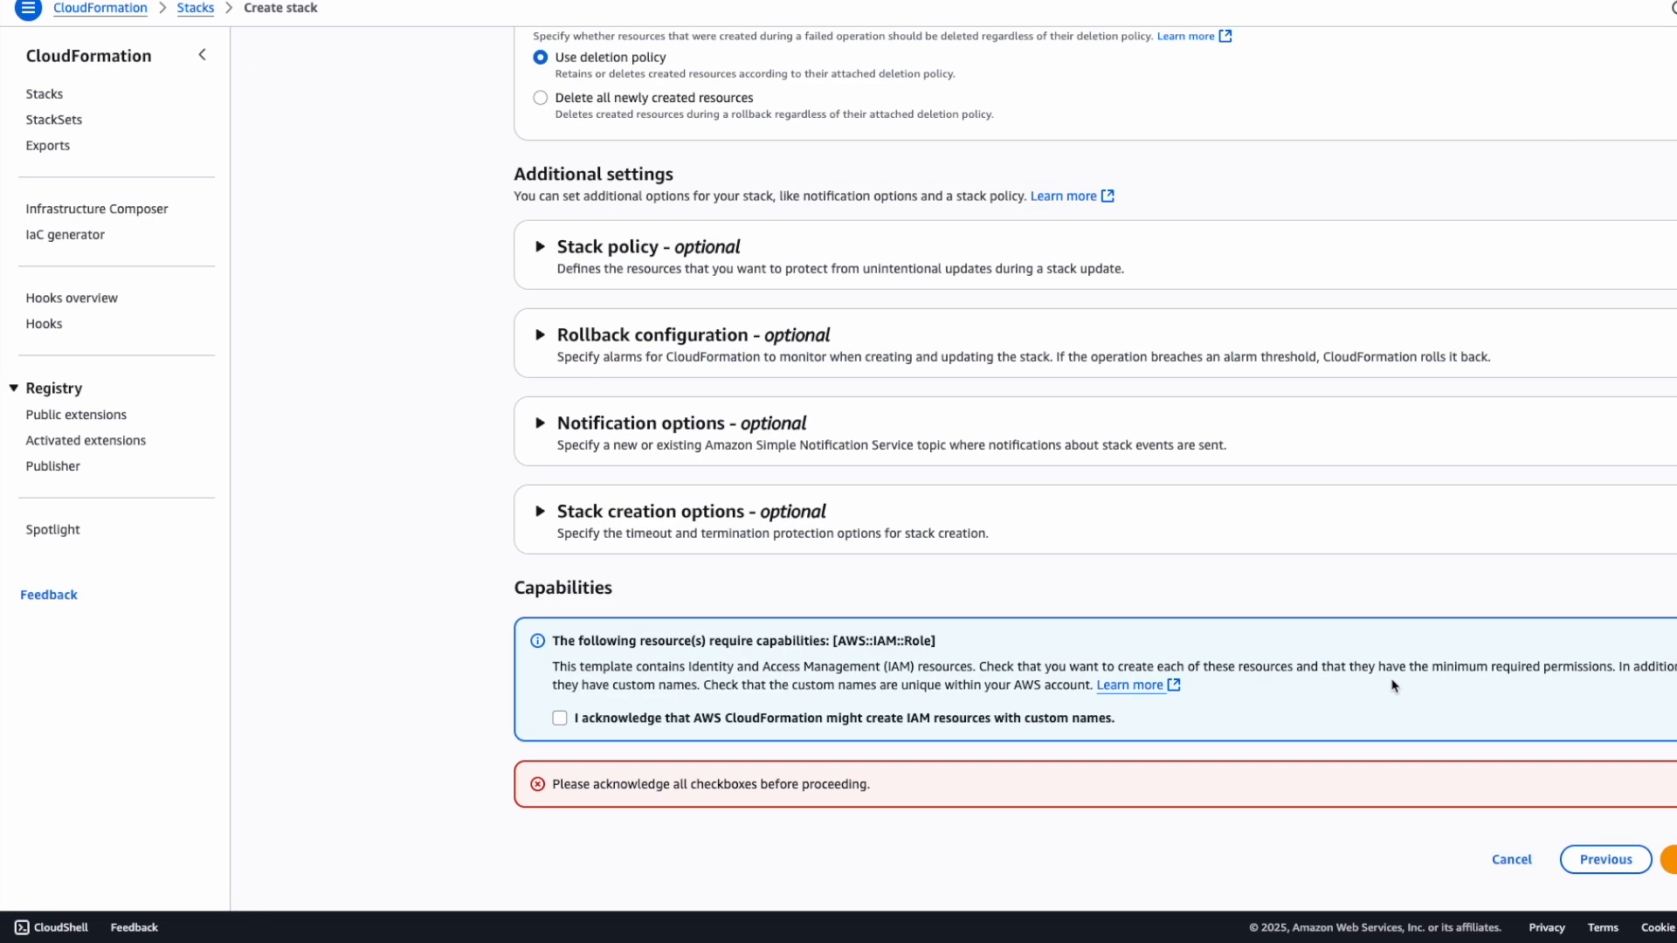
left_click(562, 719)
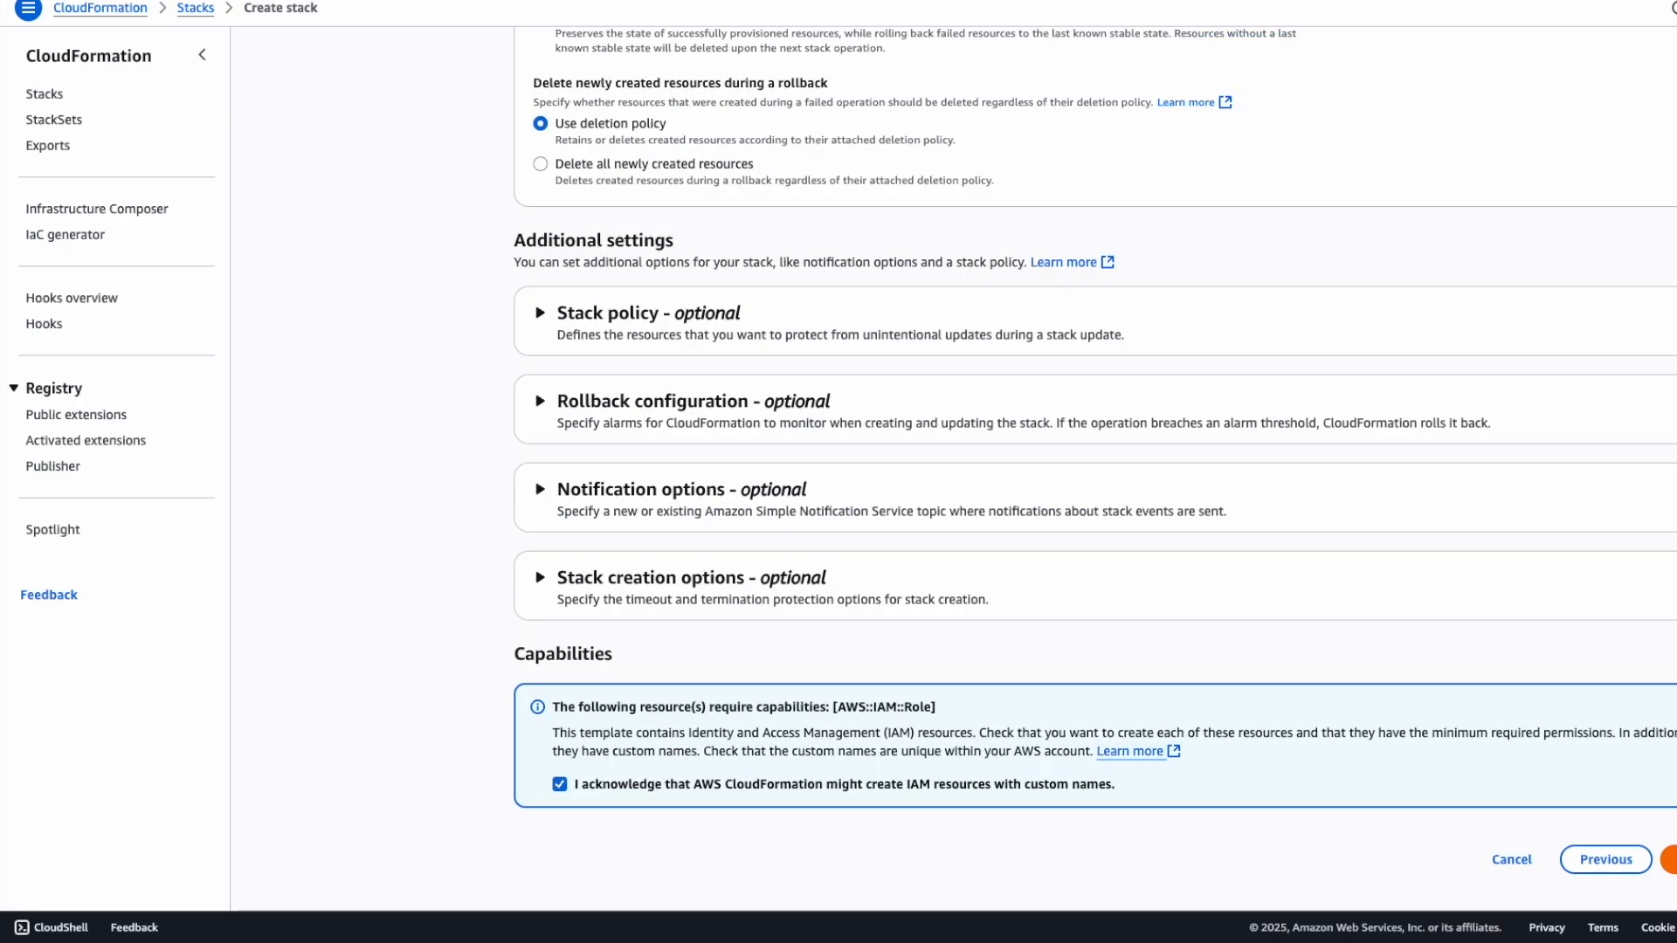
left_click(1671, 859)
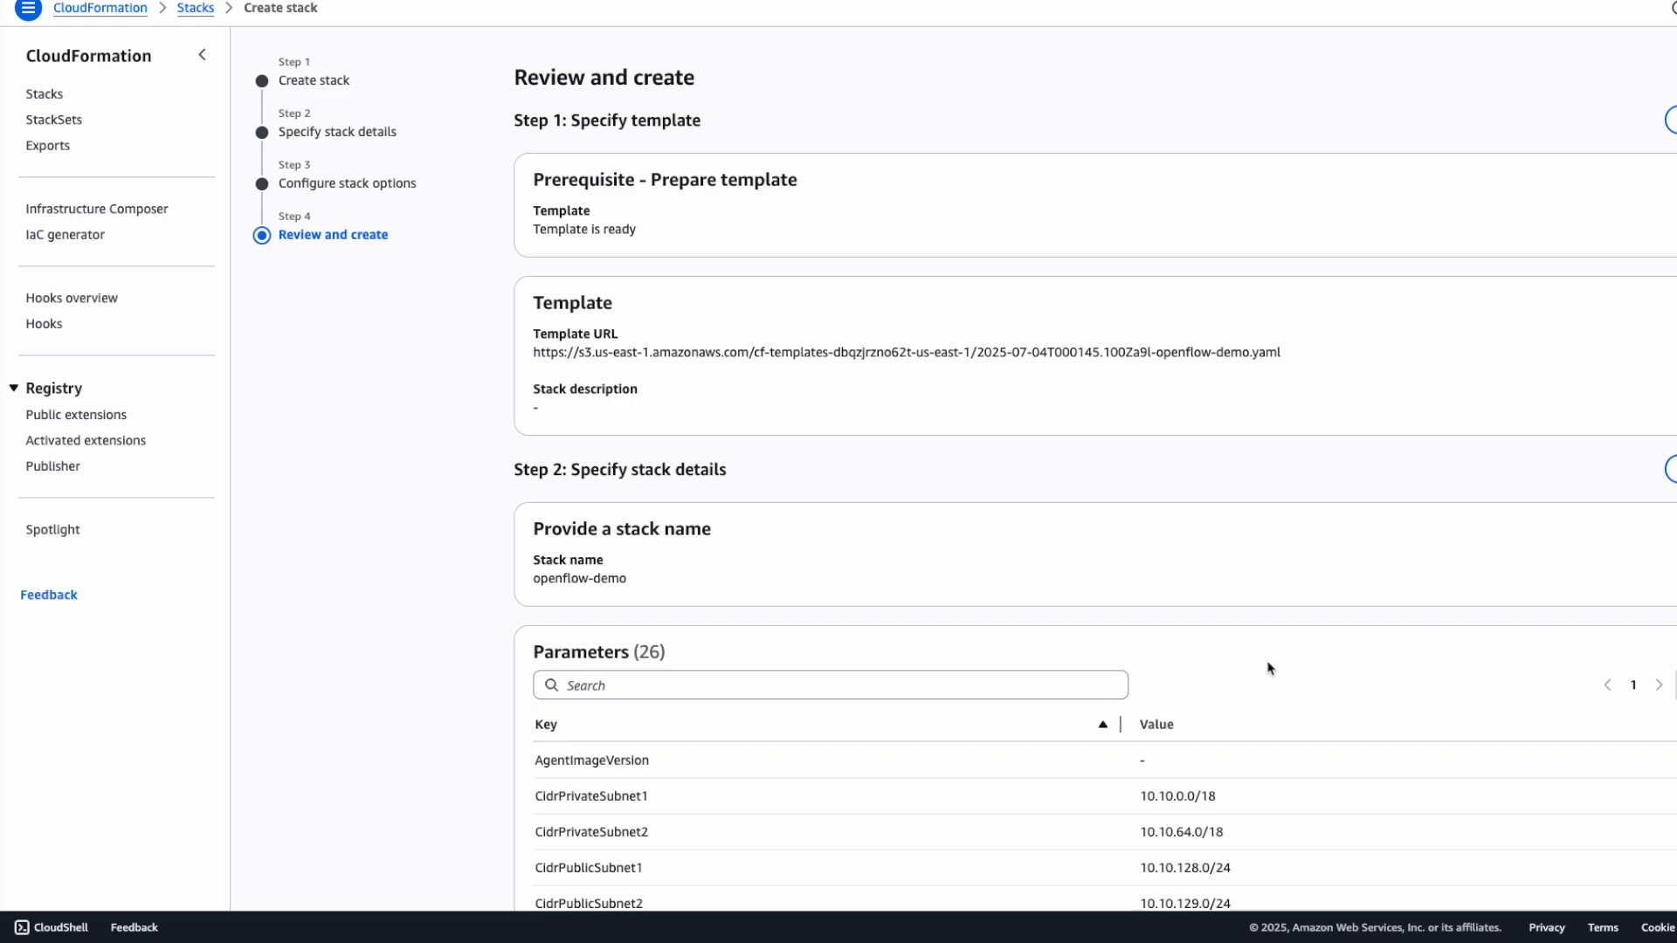
scroll(1270, 668, "down", 15)
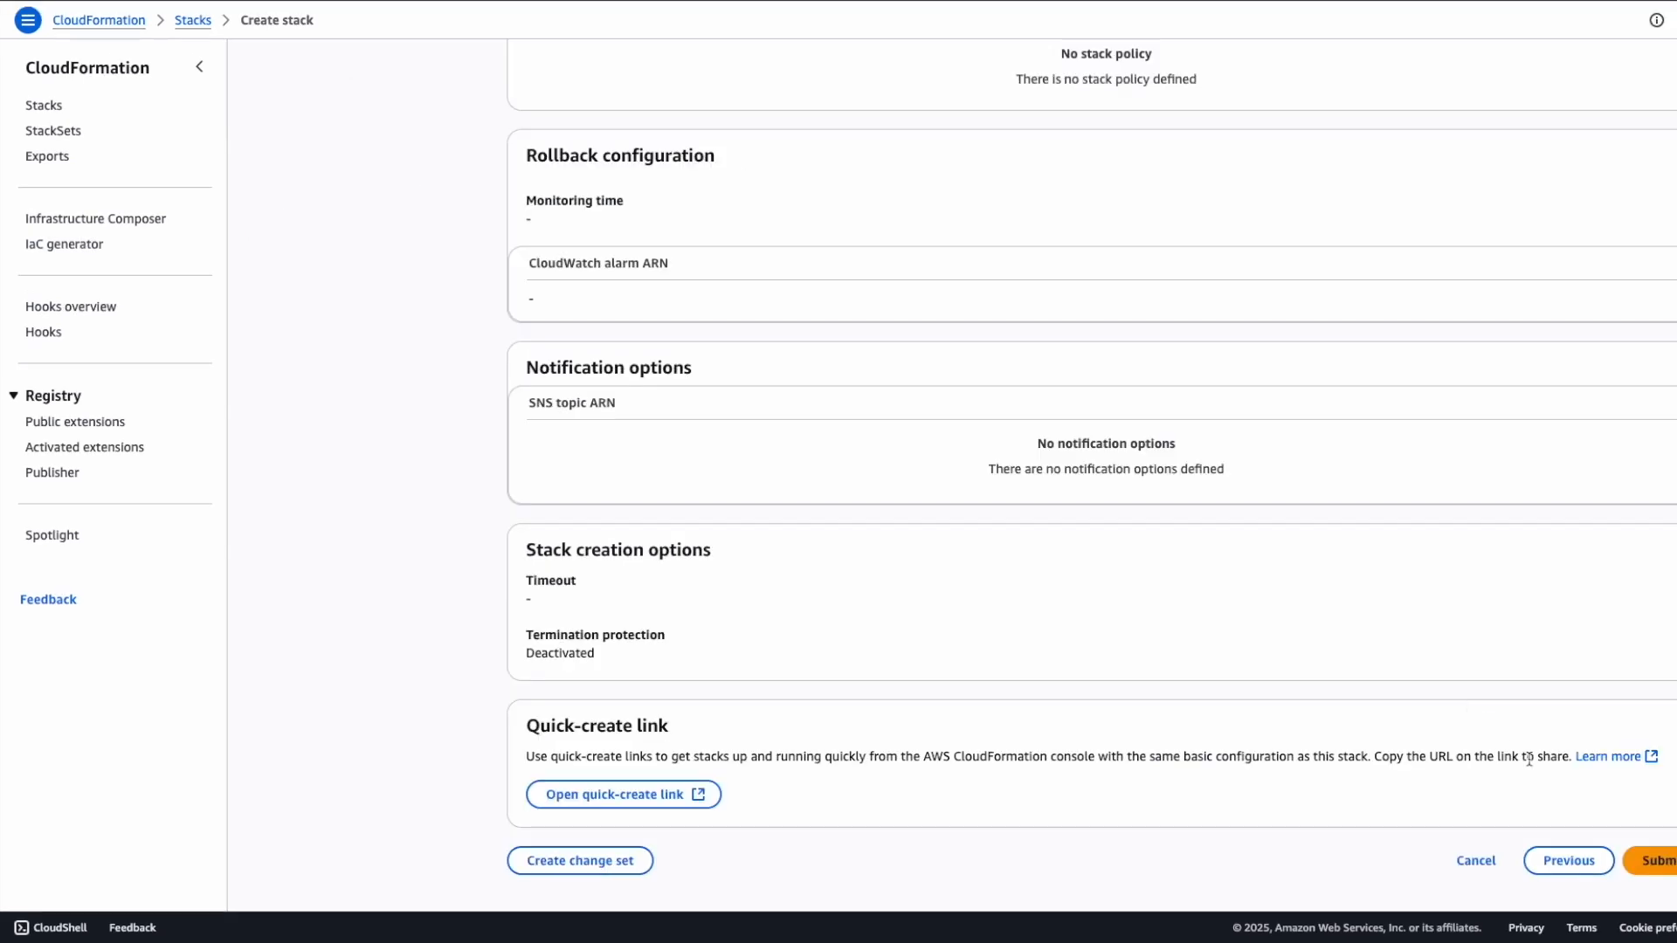
left_click(1670, 865)
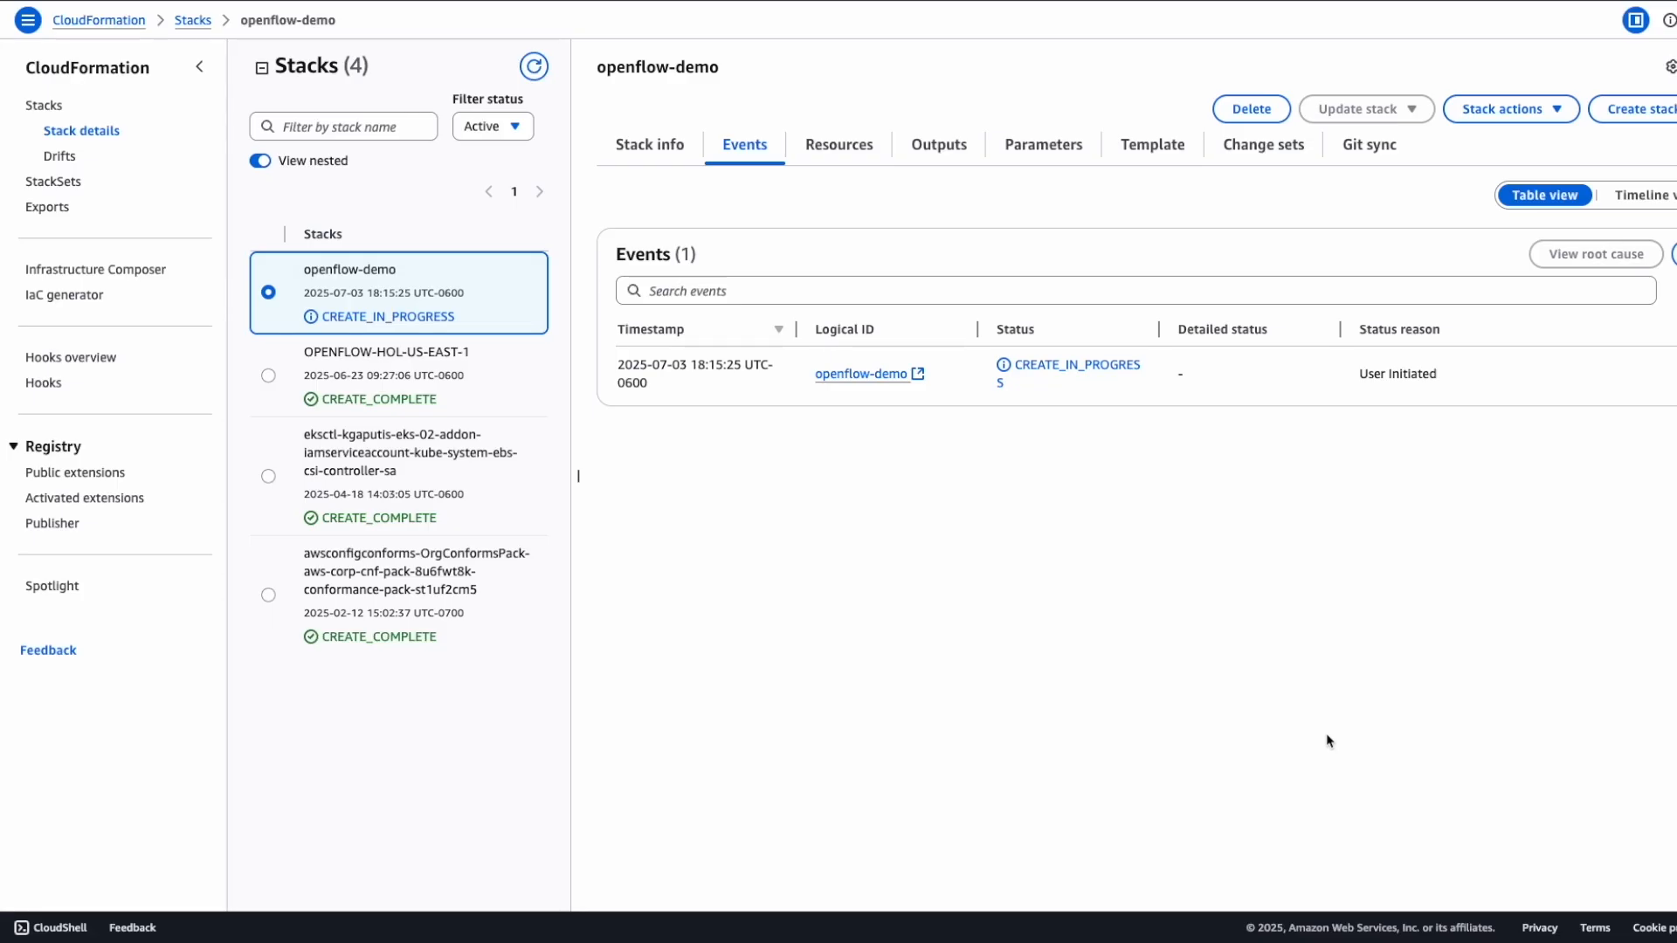
Copy the ElasticIPForNatGateway address from the openflow-demo stack's resources
left_click(841, 146)
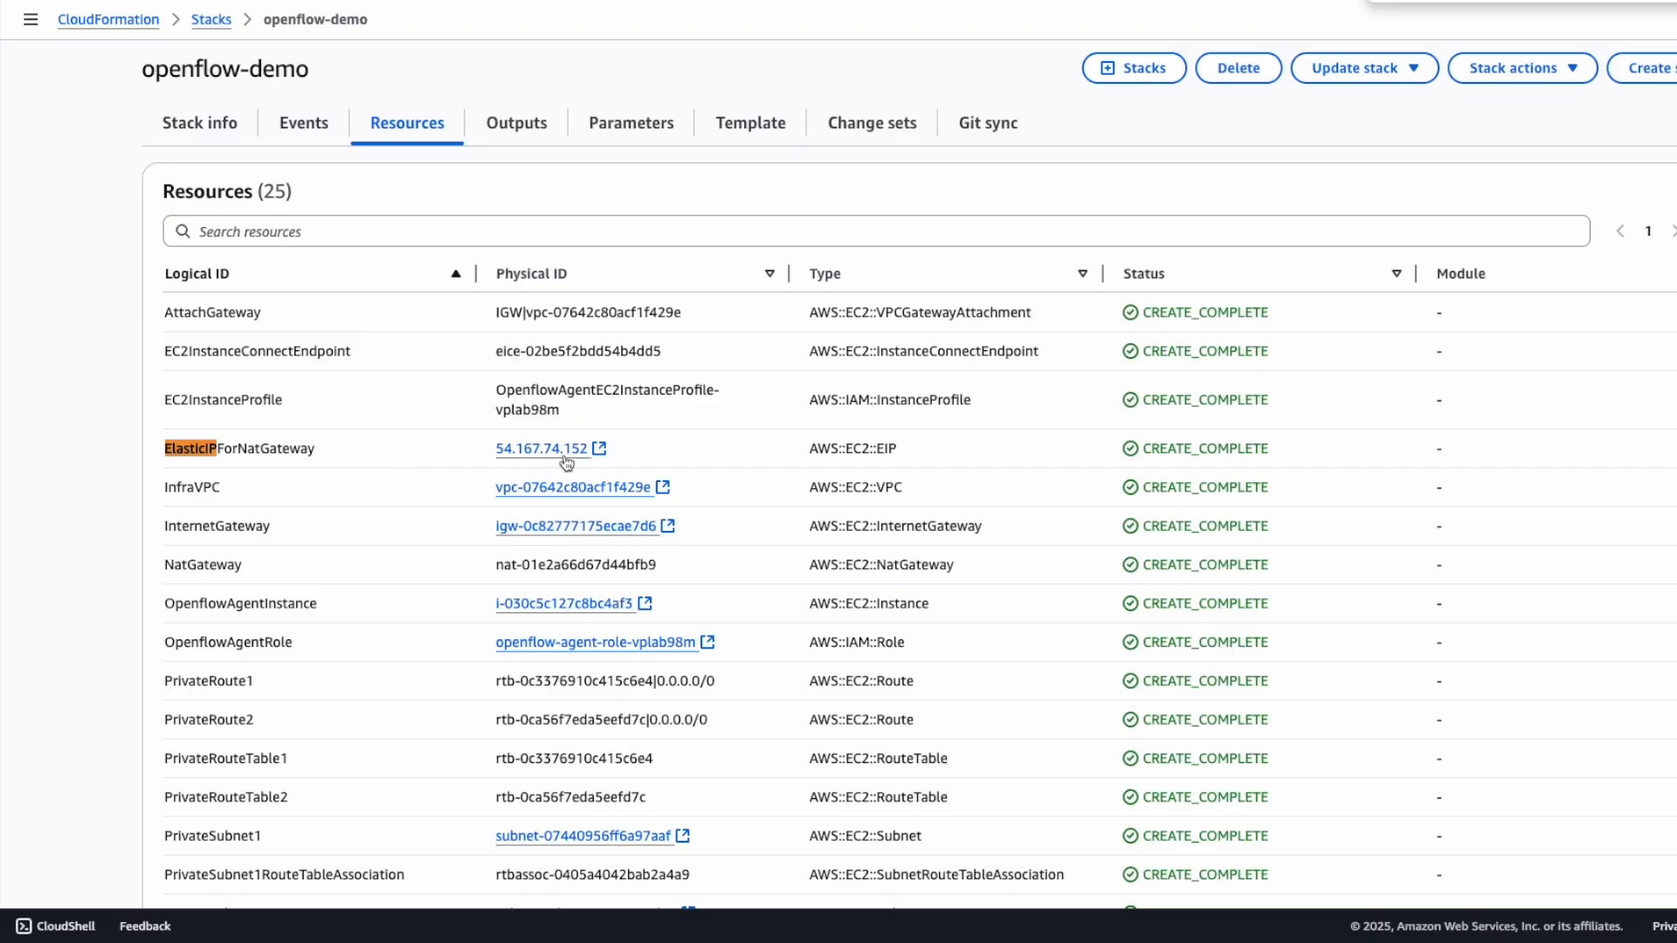
left_click_drag(489, 461, 587, 450)
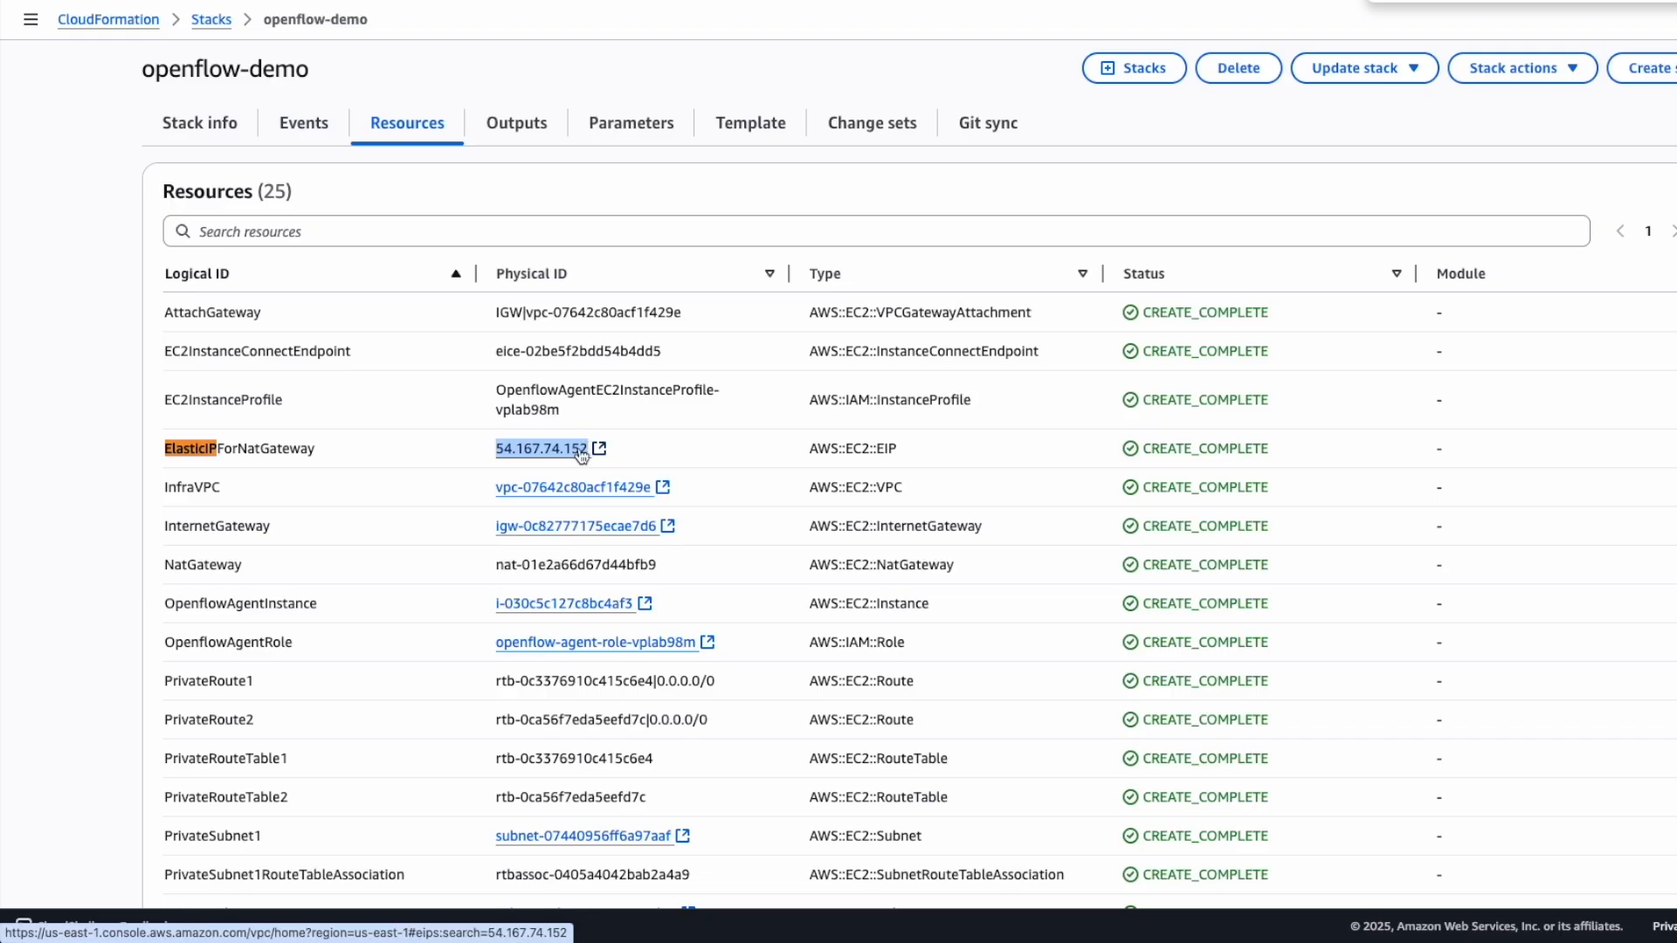
right_click(581, 451)
left_click(646, 590)
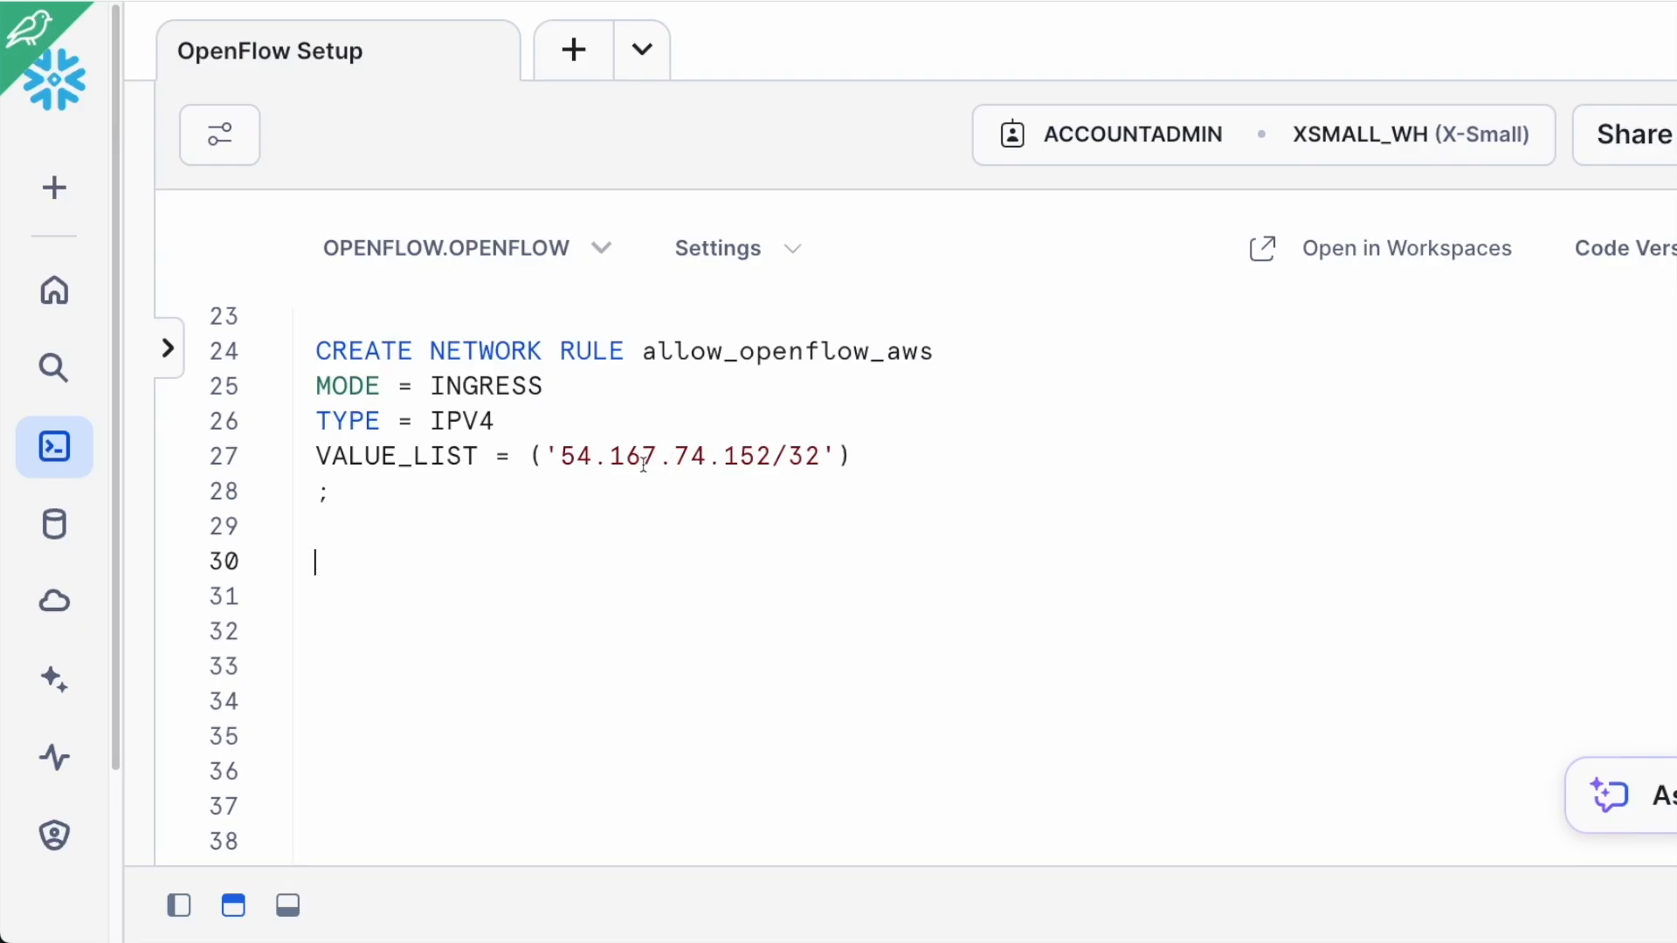
In the Snowflake OpenFlow Setup worksheet, run the statement creating ingress IPV4 network rule allow_openflow_aws for 54.167.74.152/32
left_click(935, 459)
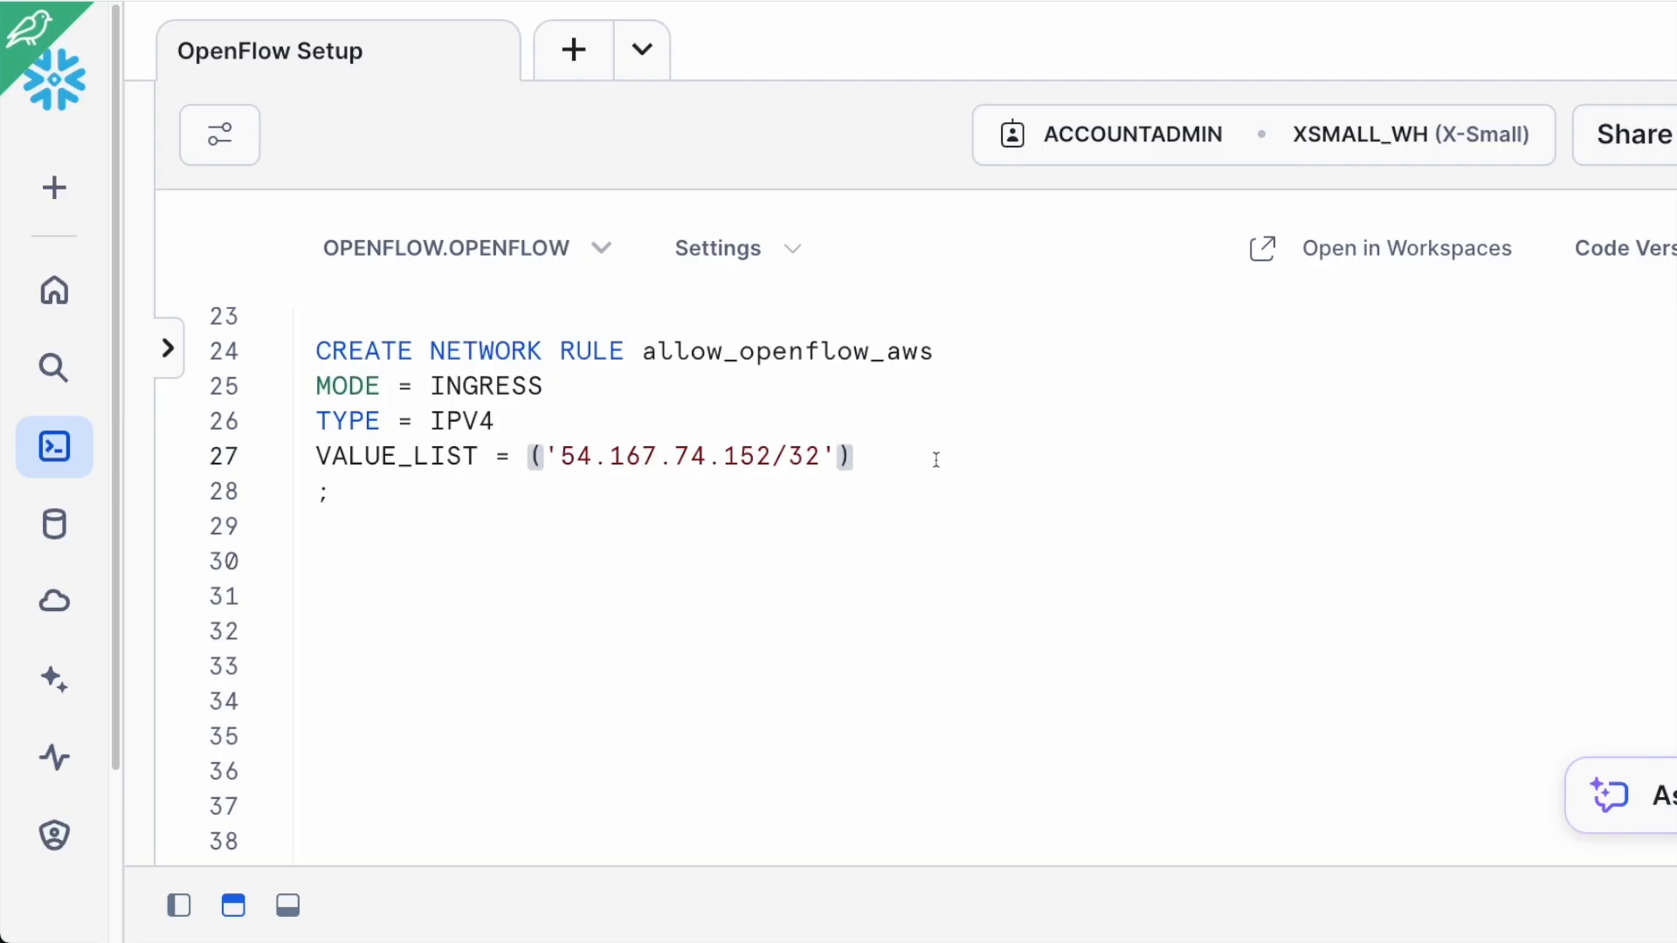
key("ctrl+Return")
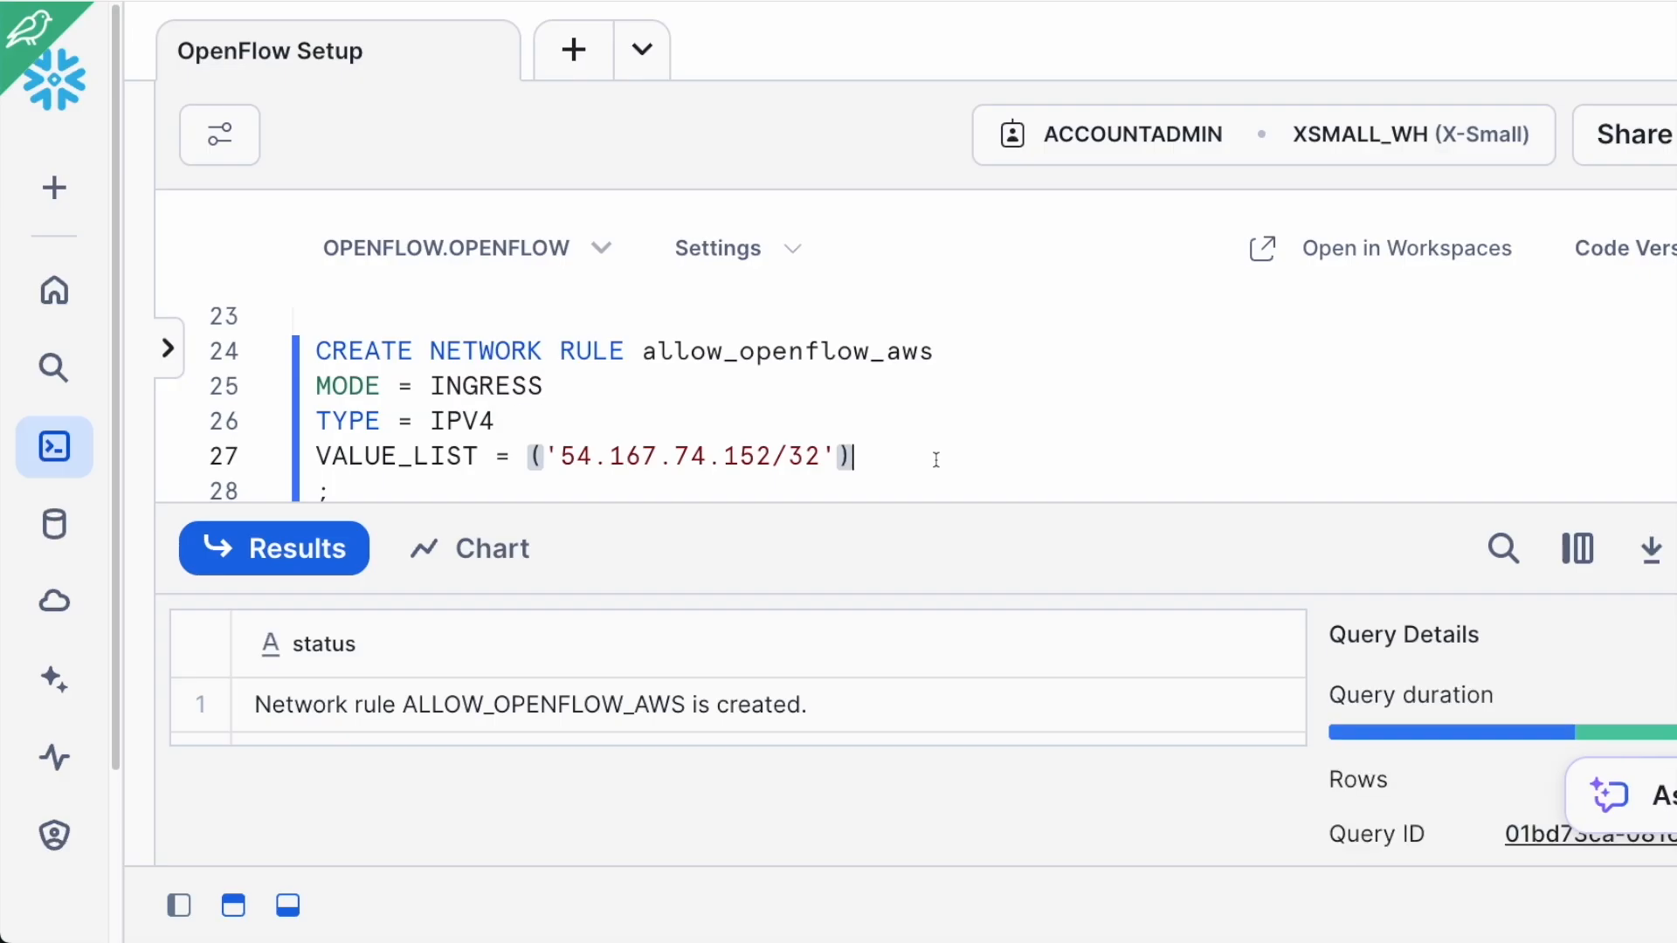
key("Down")
key("Down")
key("Down")
key("Down")
key("Down")
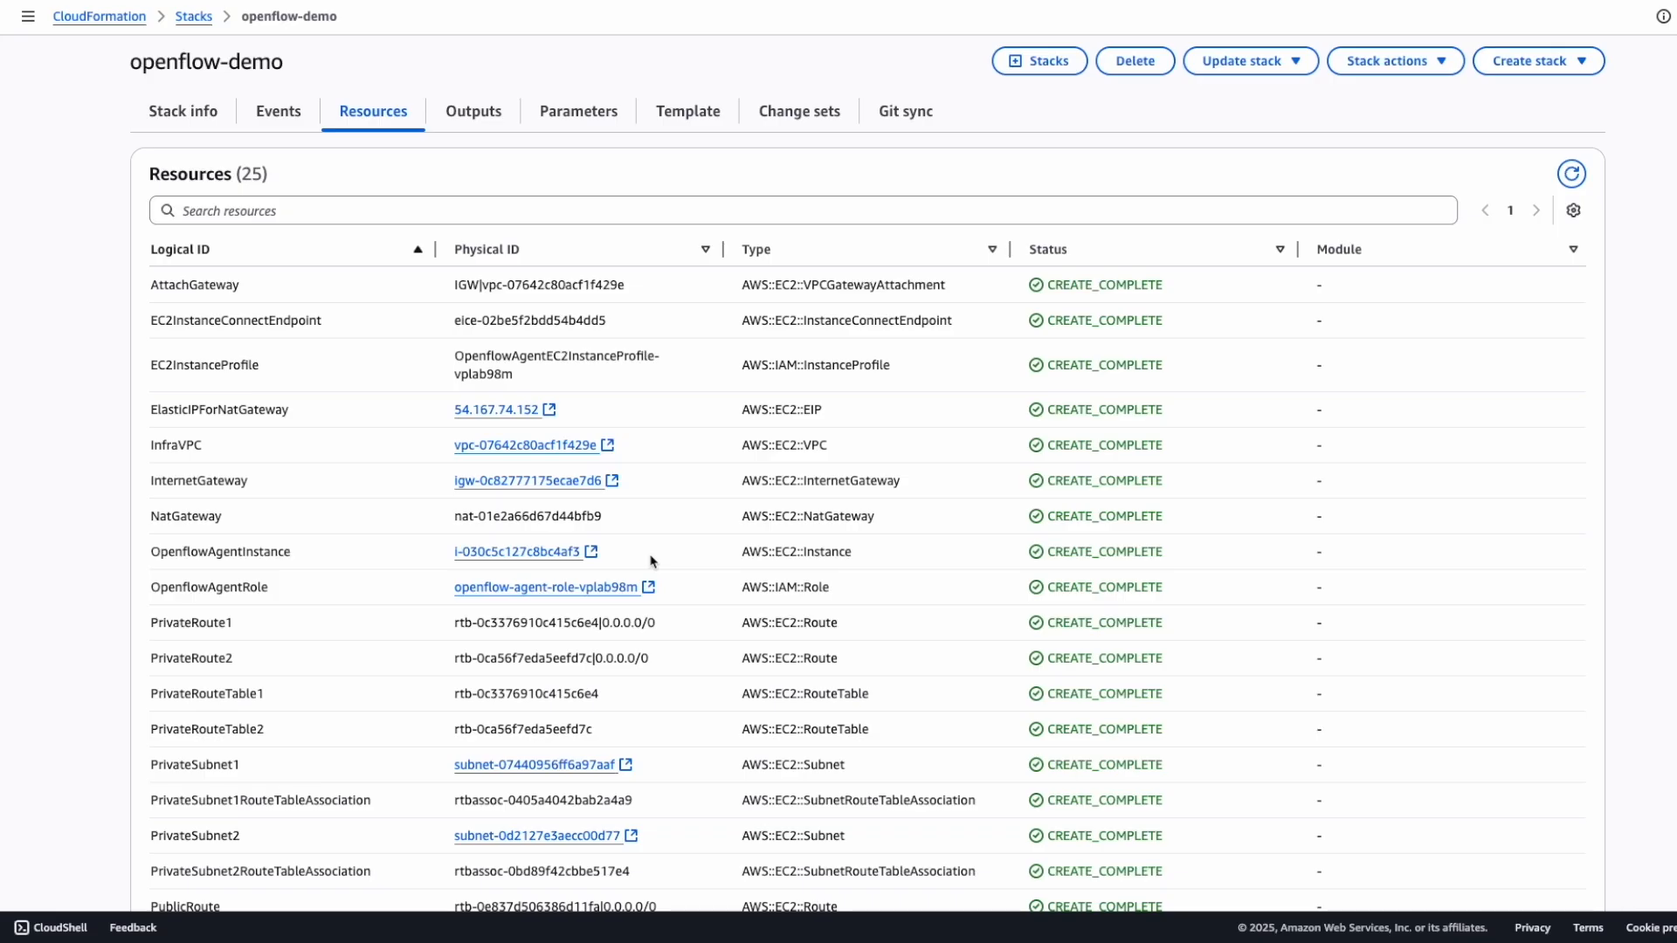
From the AWS stack resources, open OpenflowAgentInstance and connect to it through EC2 Instance Connect using its private IP
left_click(568, 559)
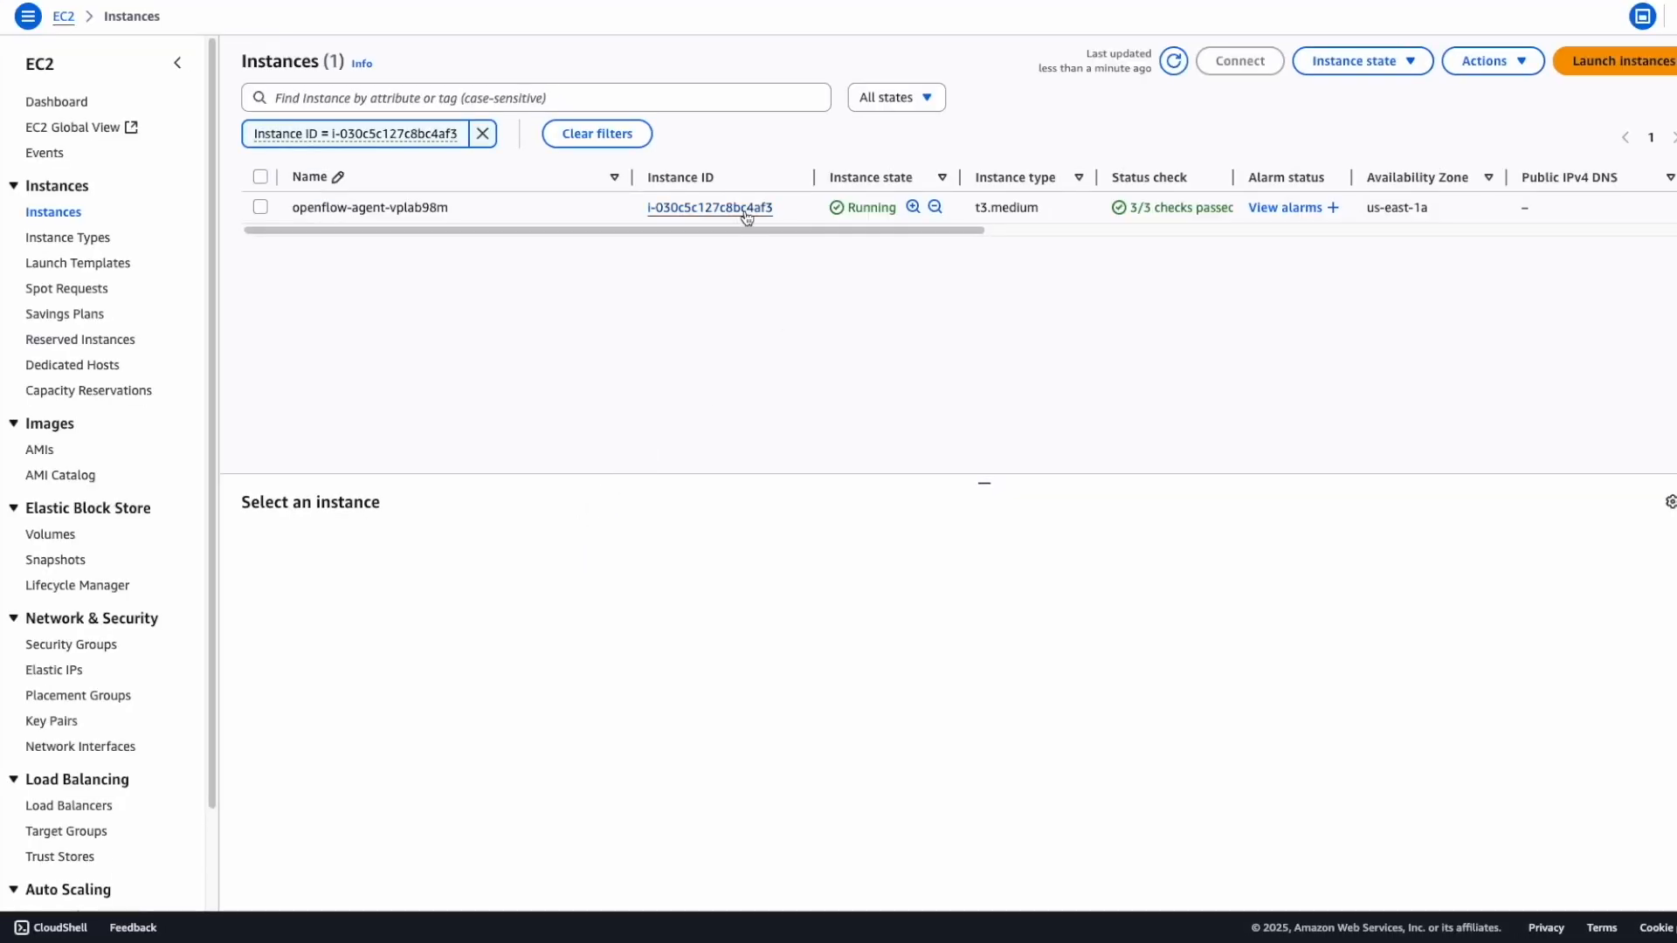
right_click(747, 216)
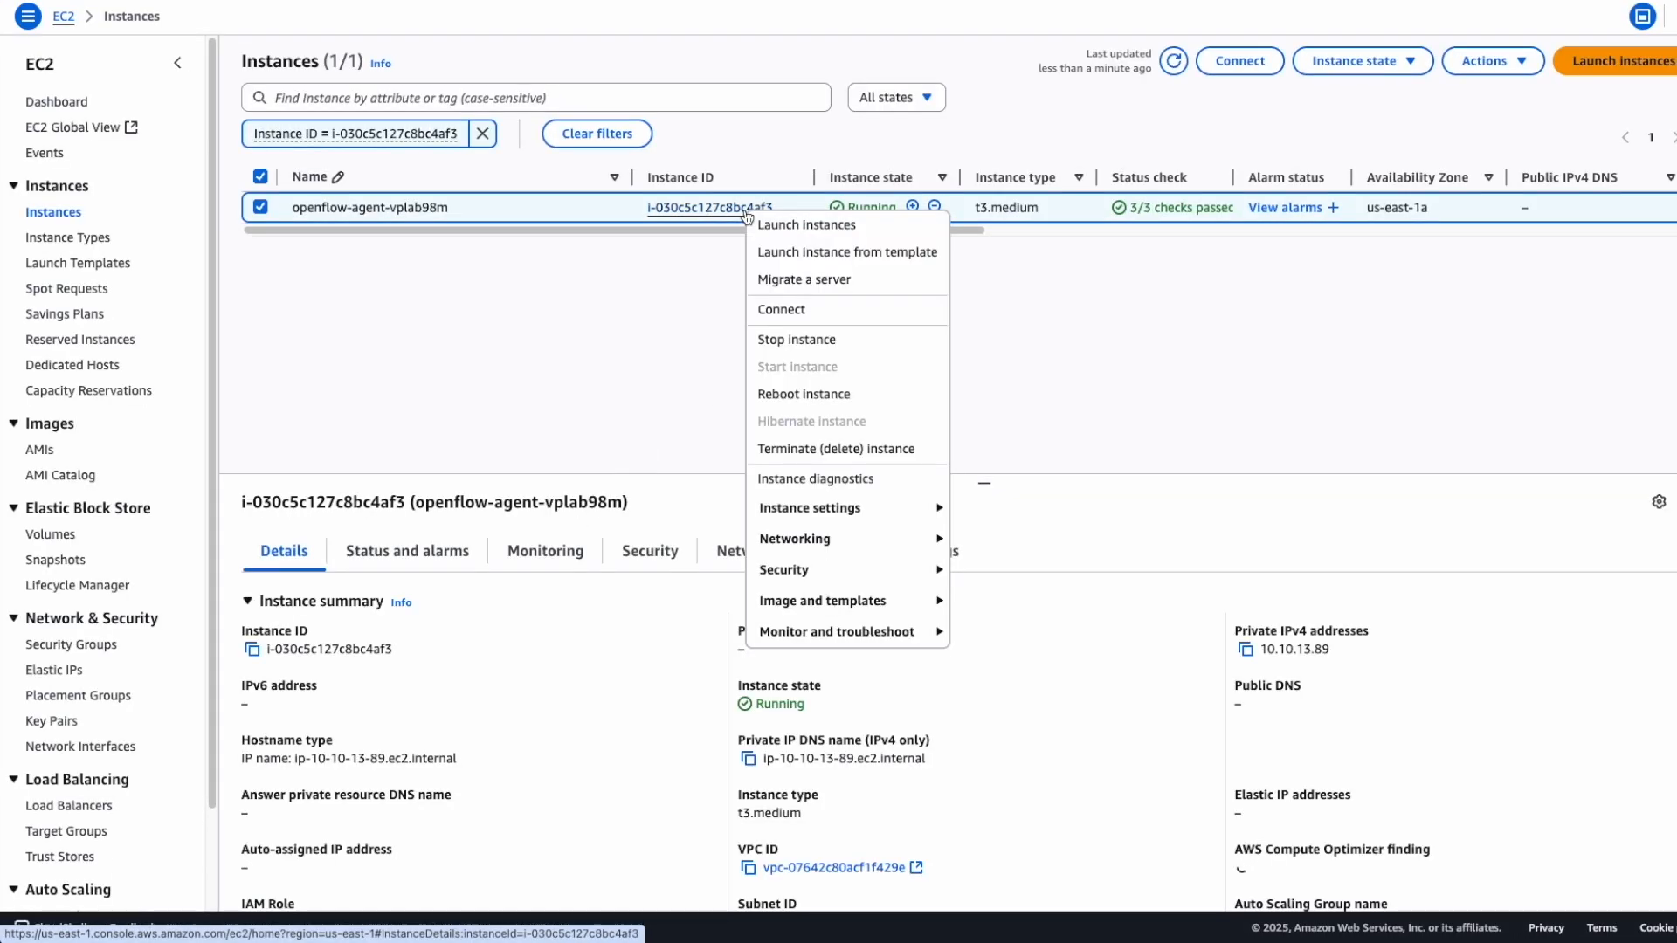
left_click(793, 309)
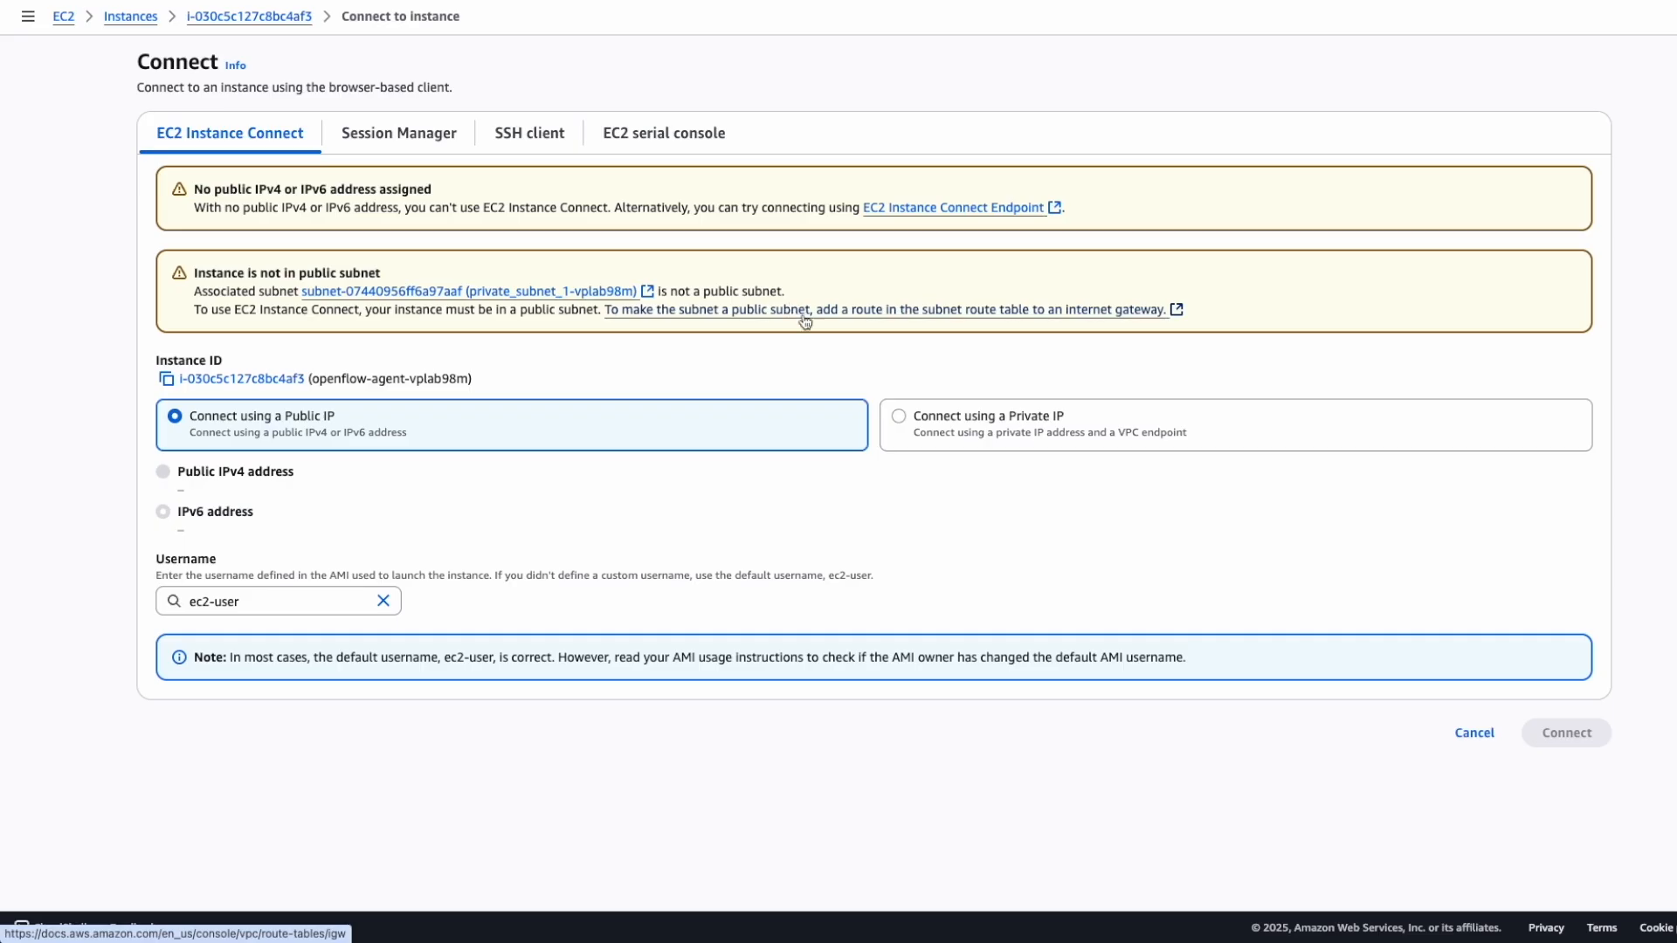
left_click(919, 422)
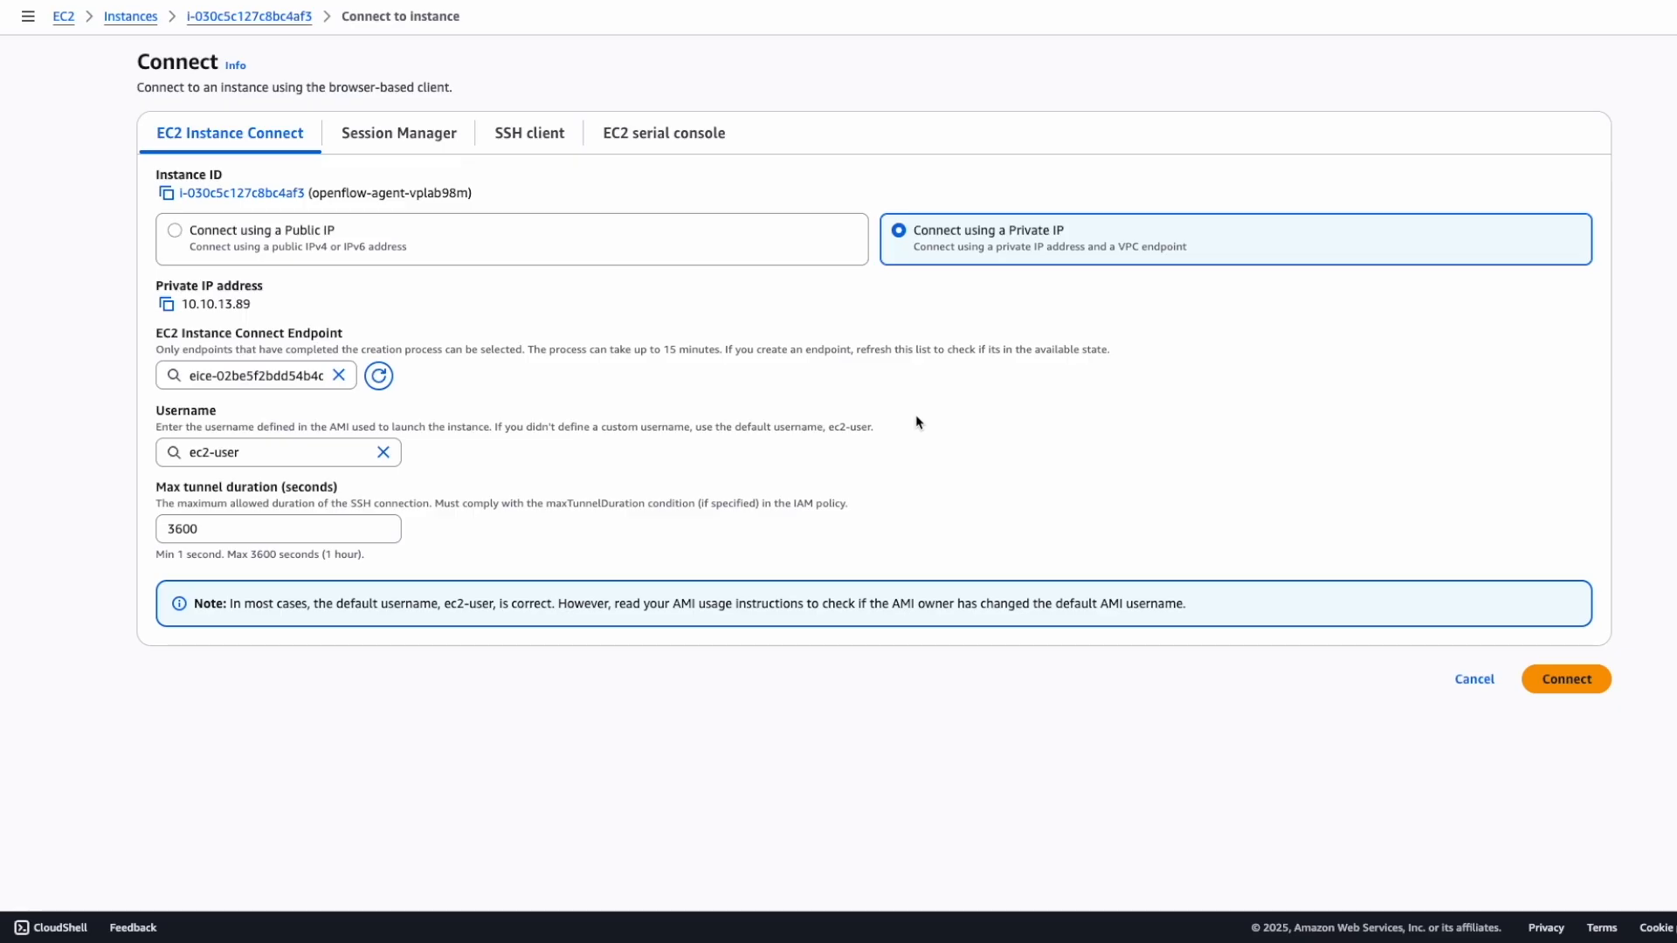
left_click(1567, 680)
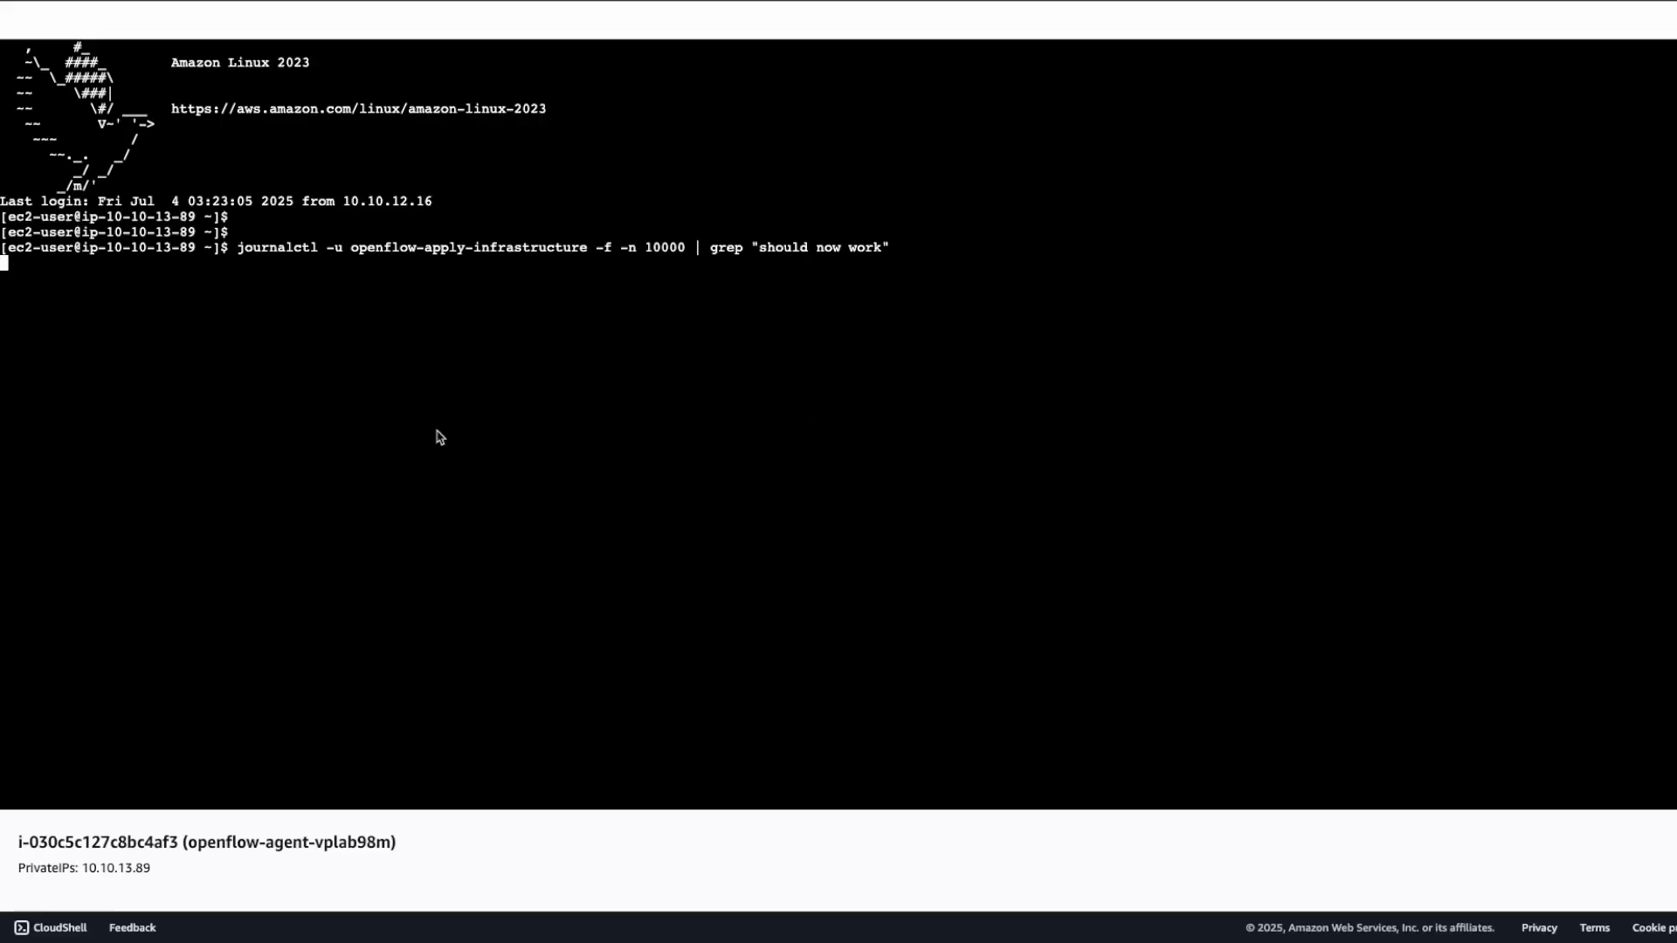